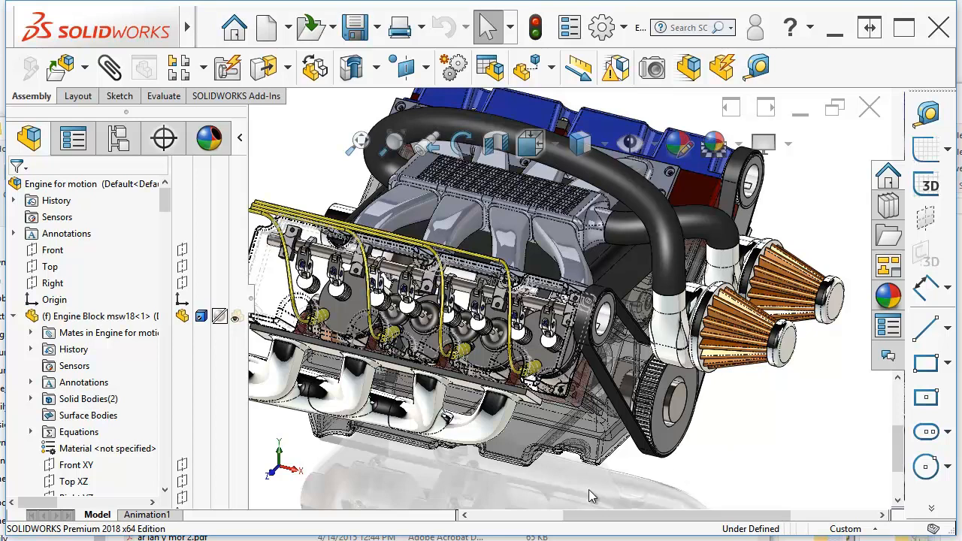
- Turn off the floor reflection and floor shadow of the 3 Point Faded scene
middle_click_drag(537, 486, 527, 466)
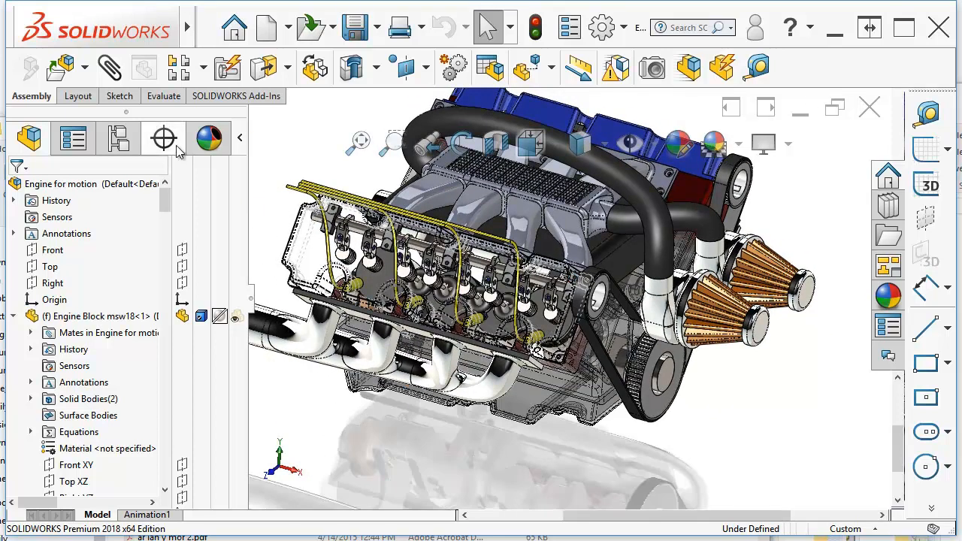
left_click(206, 143)
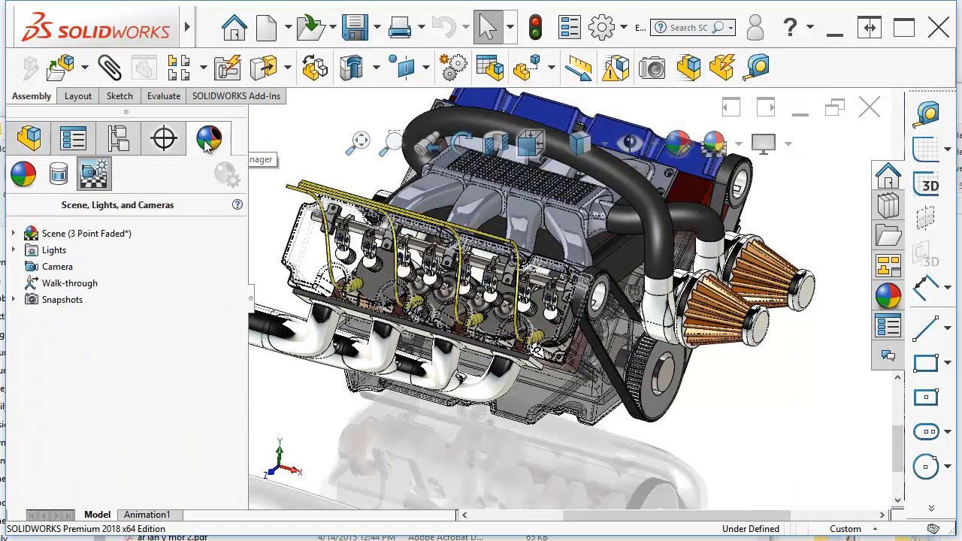
left_click(92, 175)
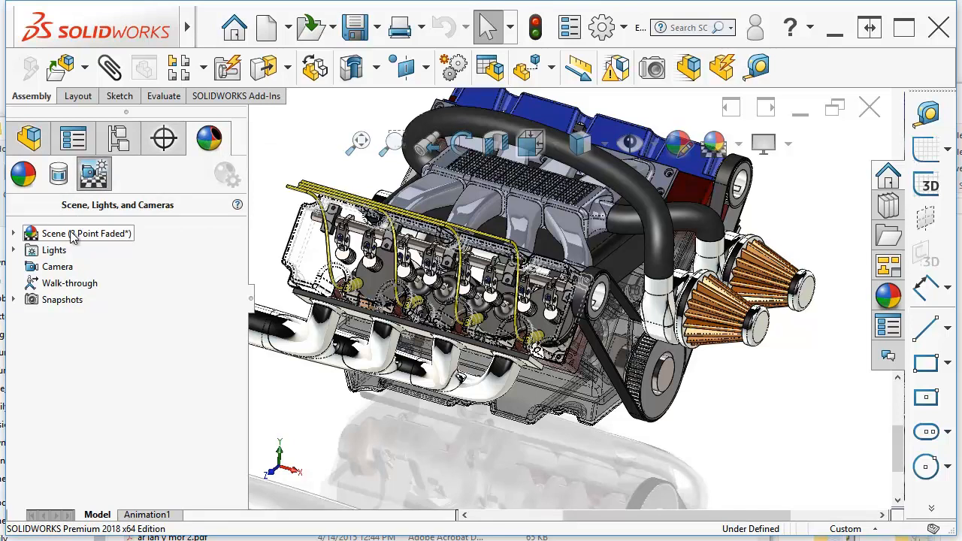
right_click(73, 238)
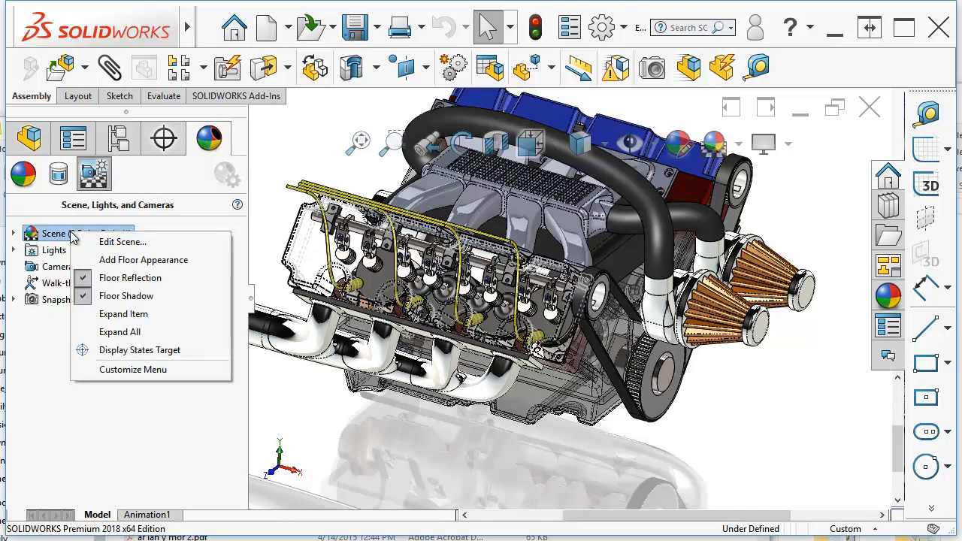
left_click(81, 279)
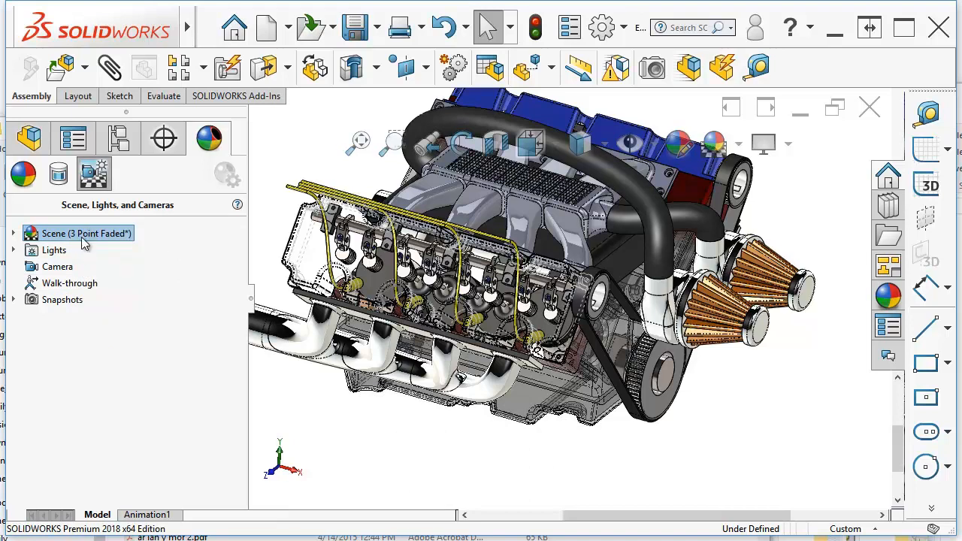
right_click(82, 235)
left_click(93, 304)
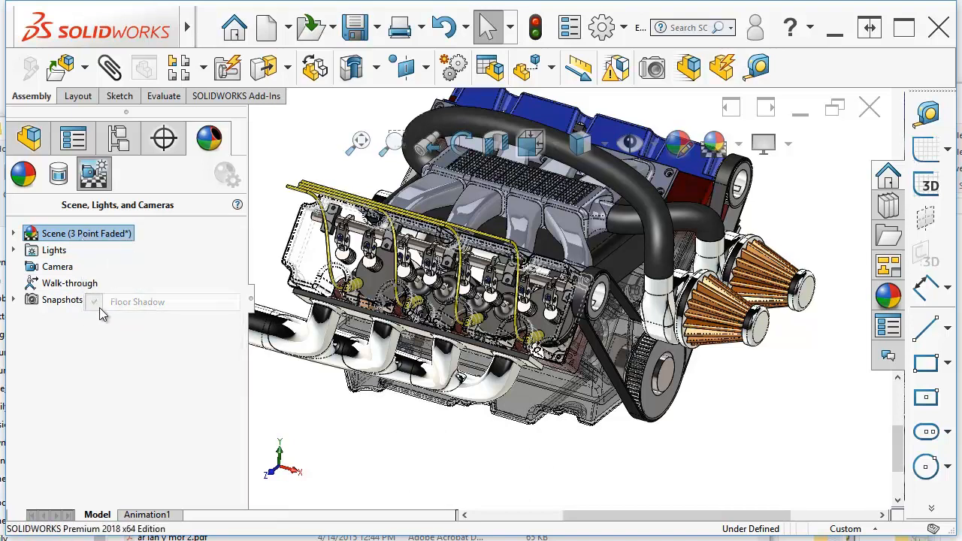
middle_click_drag(753, 440, 767, 410)
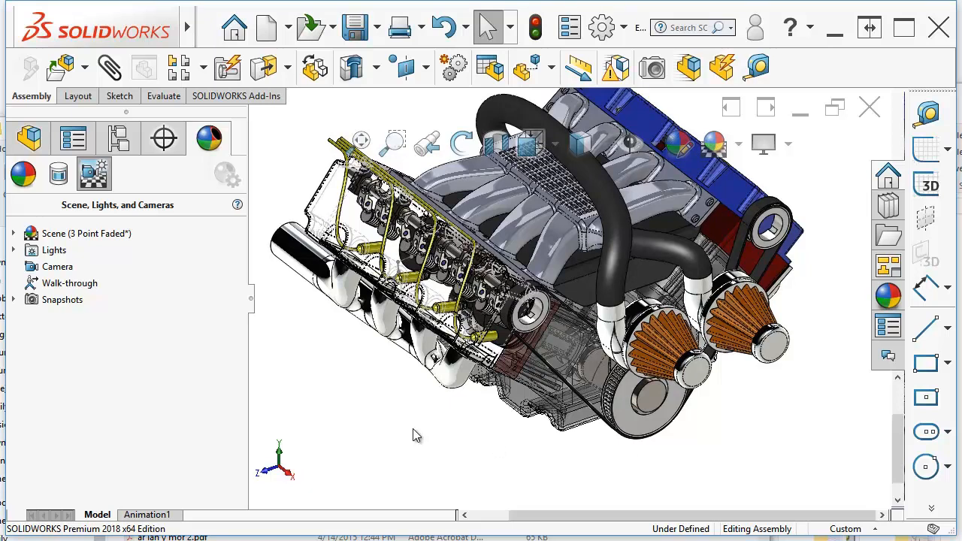
- Collapse the engine block's tree entry, then hide the lower front belt pulley and show it again
left_click(29, 137)
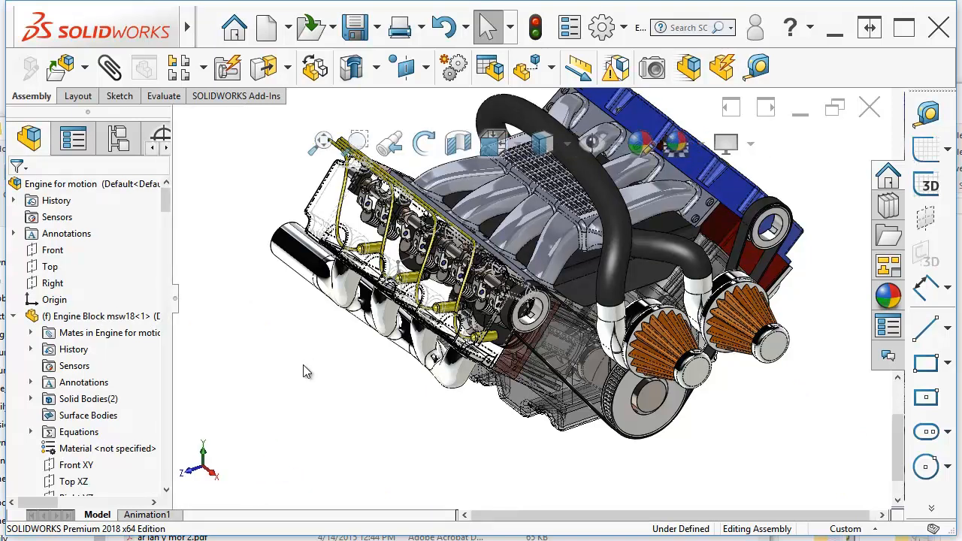
left_click(14, 316)
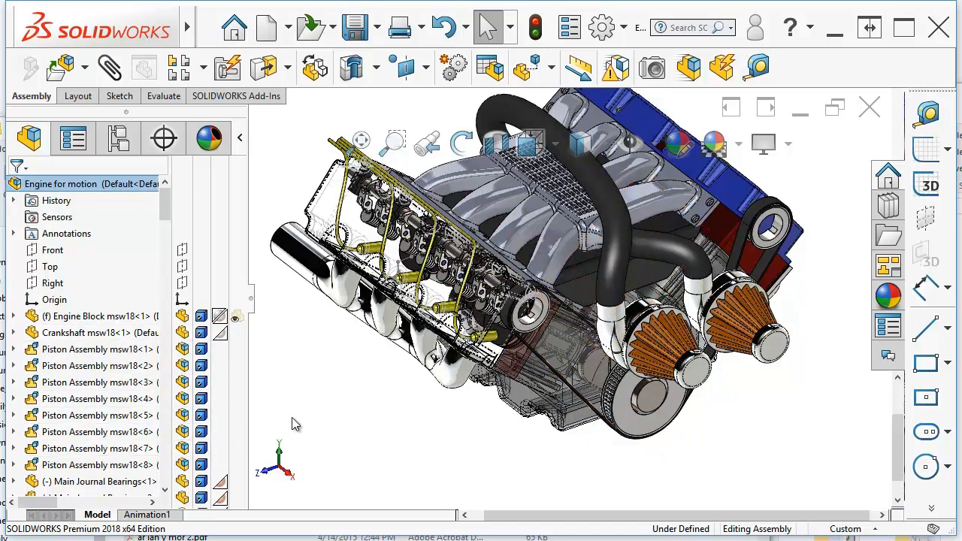
left_click(651, 426)
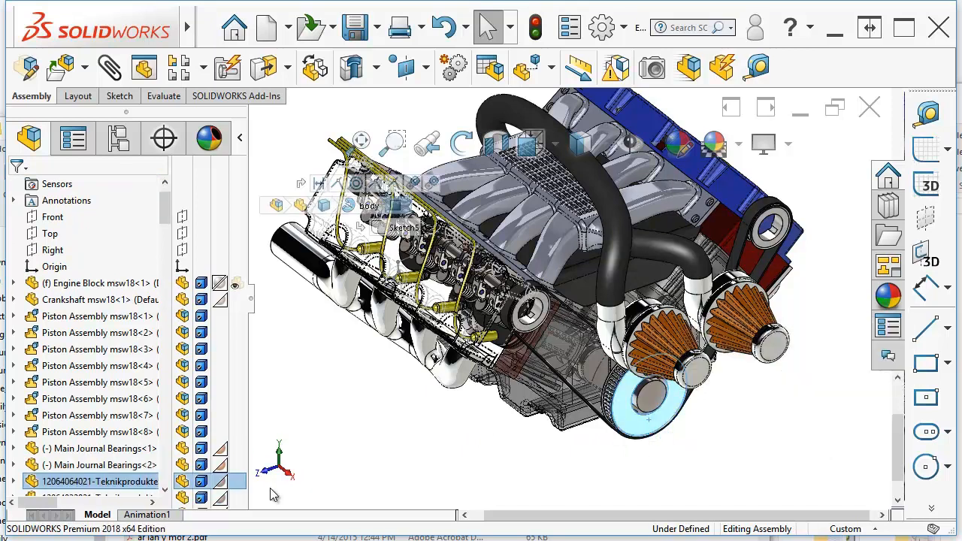
left_click(183, 484)
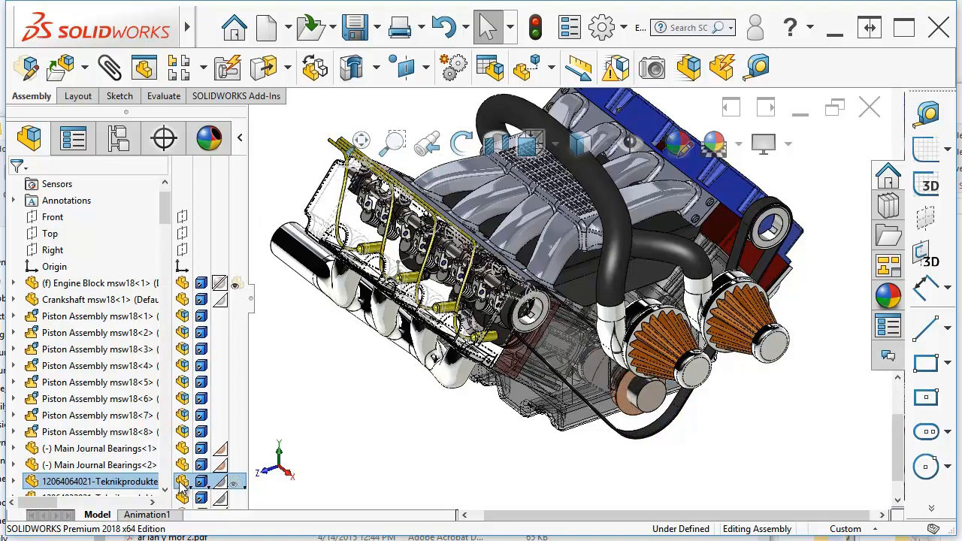
left_click(183, 483)
- Try the Hidden Lines Visible display mode and transparency on the lower front belt pulley
left_click(215, 485)
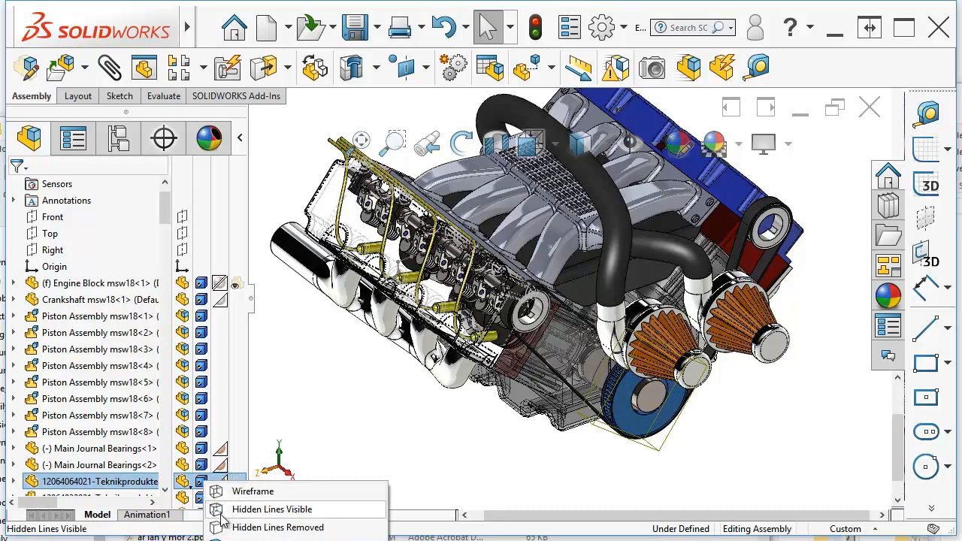
left_click(226, 511)
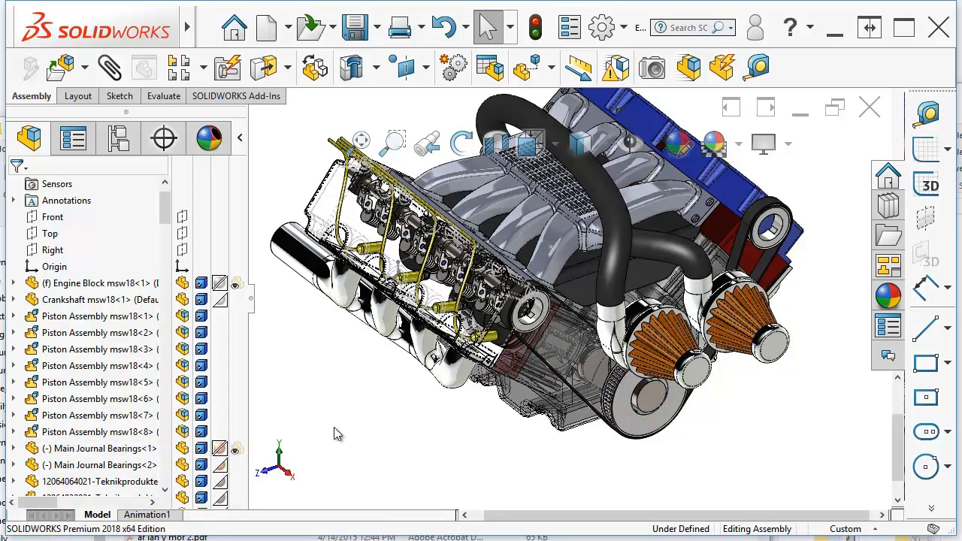
left_click(237, 485)
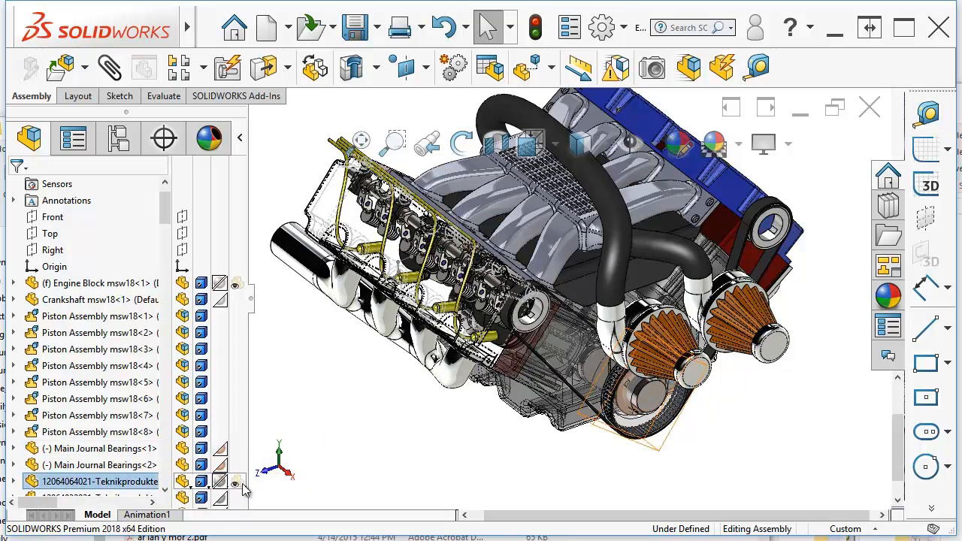
left_click(314, 472)
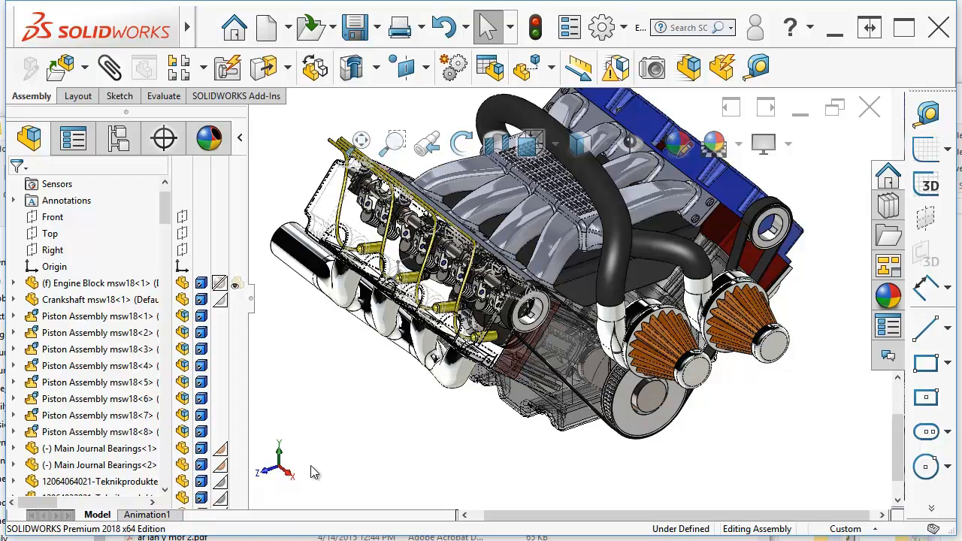
- Change the display mode of the valve cover over the exposed rocker arms to Default Display
left_click(325, 205)
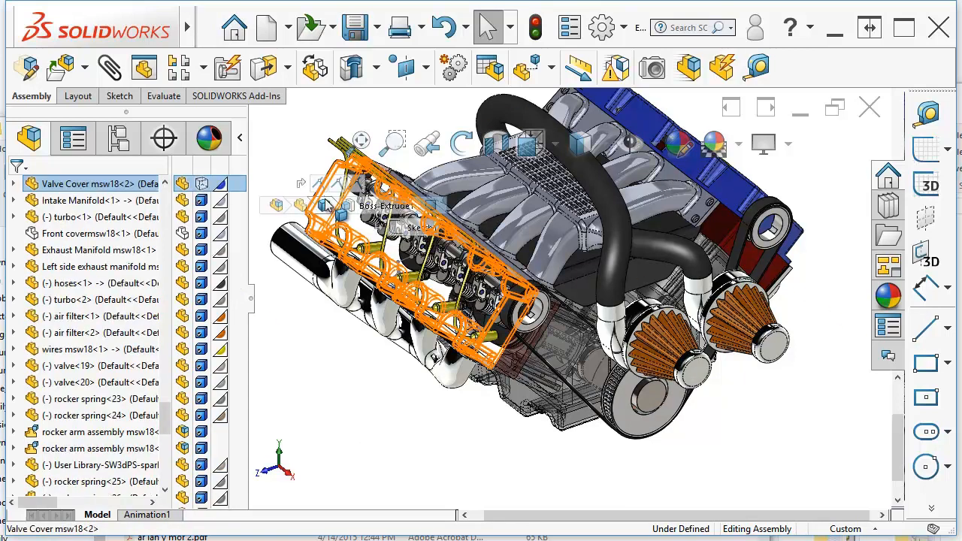
left_click(201, 188)
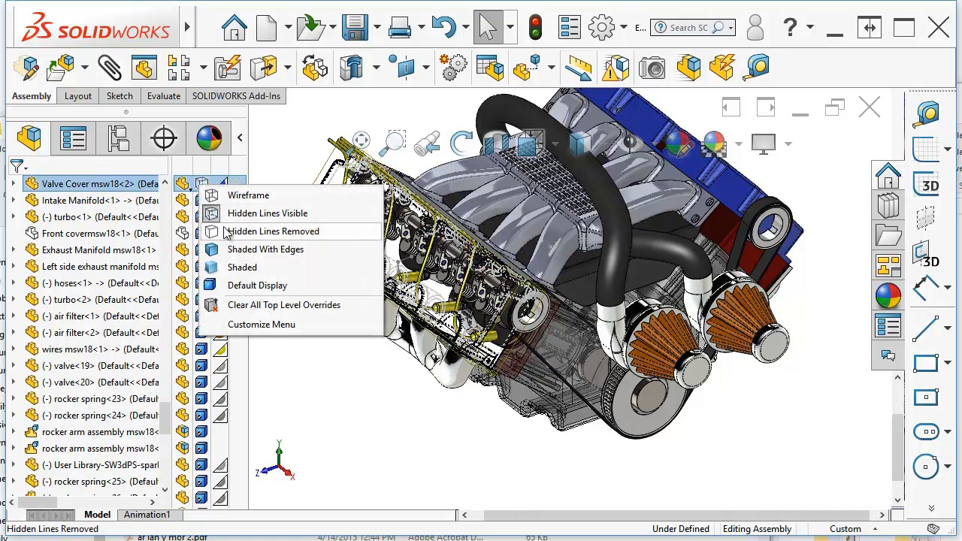
left_click(246, 291)
left_click(352, 388)
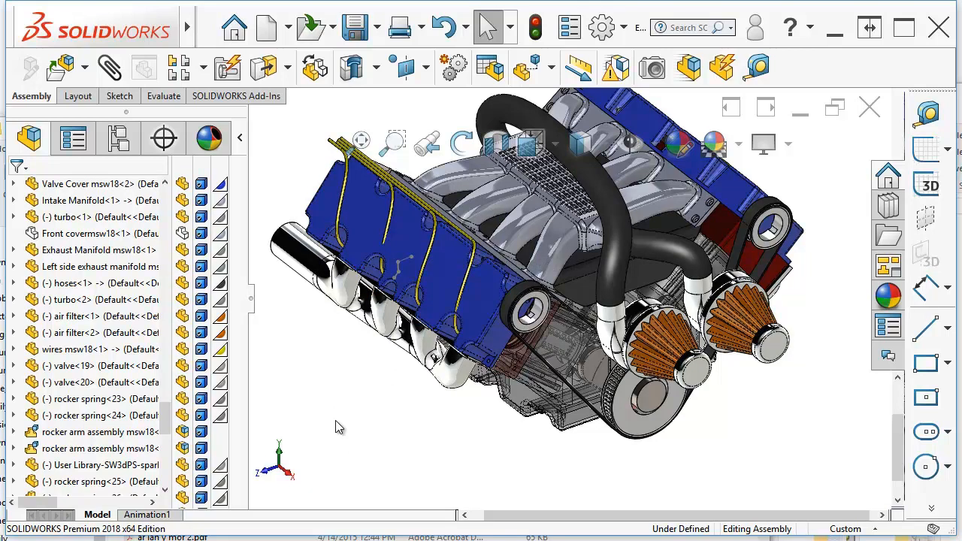
- Set the valve cover's display mode to Hidden Lines Visible
left_click(202, 184)
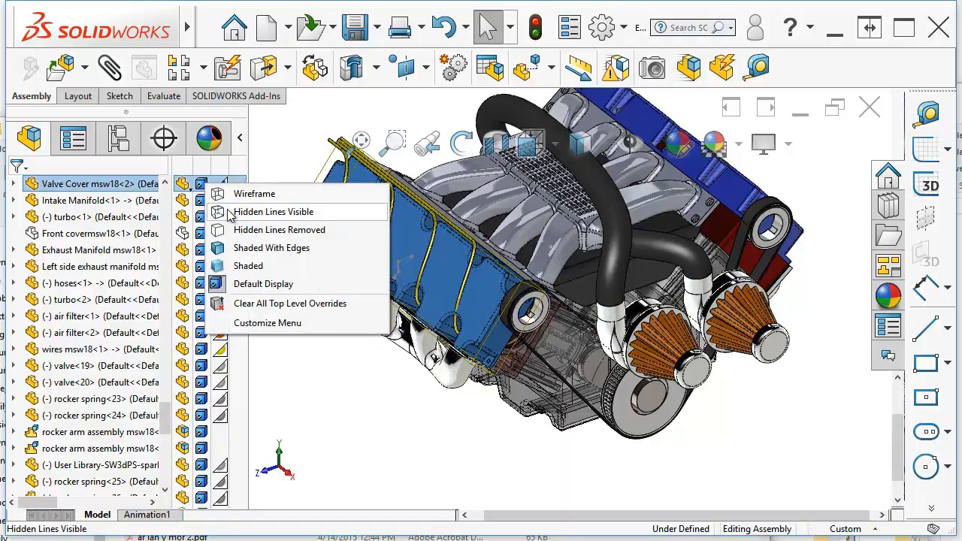
left_click(222, 213)
left_click(301, 400)
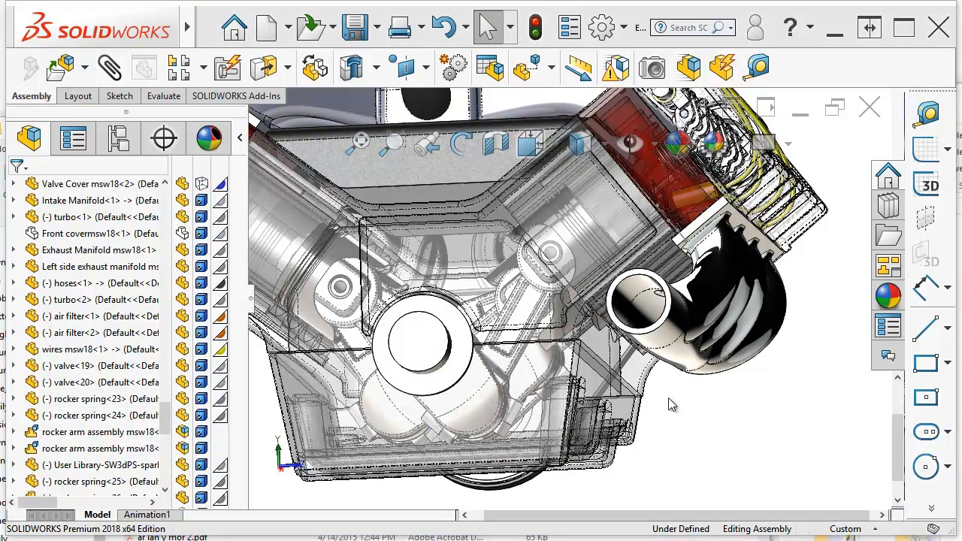
- View the engine block's component-level appearance settings and close them without changes
left_click(635, 373)
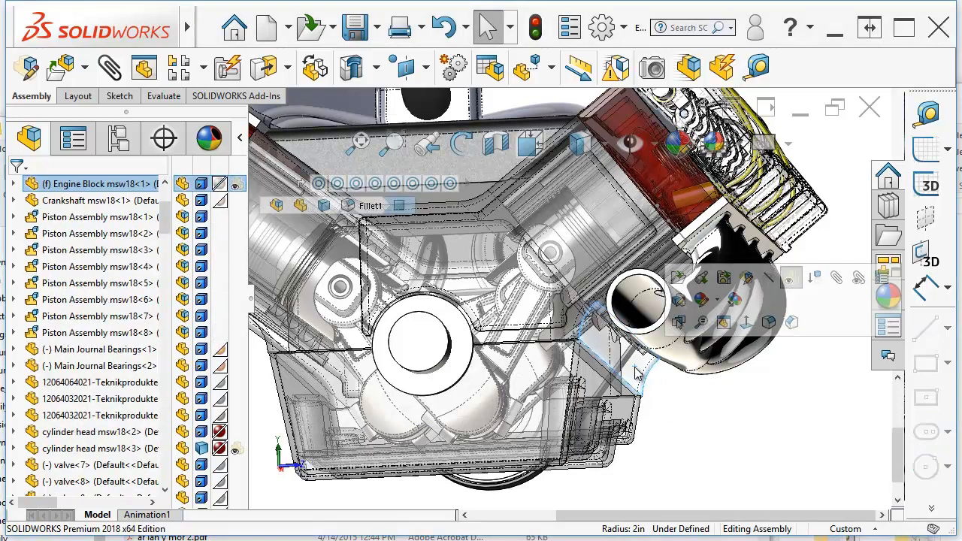
left_click(220, 185)
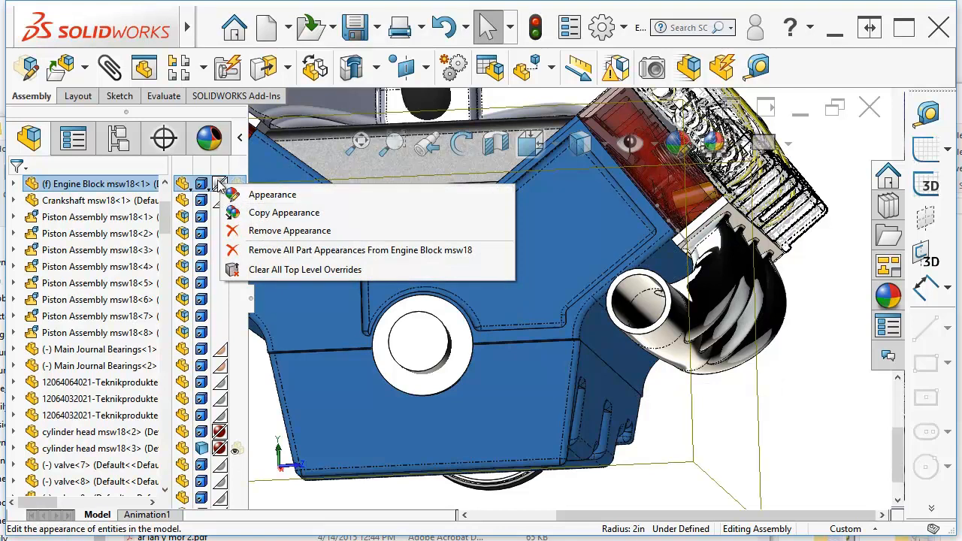
left_click(256, 196)
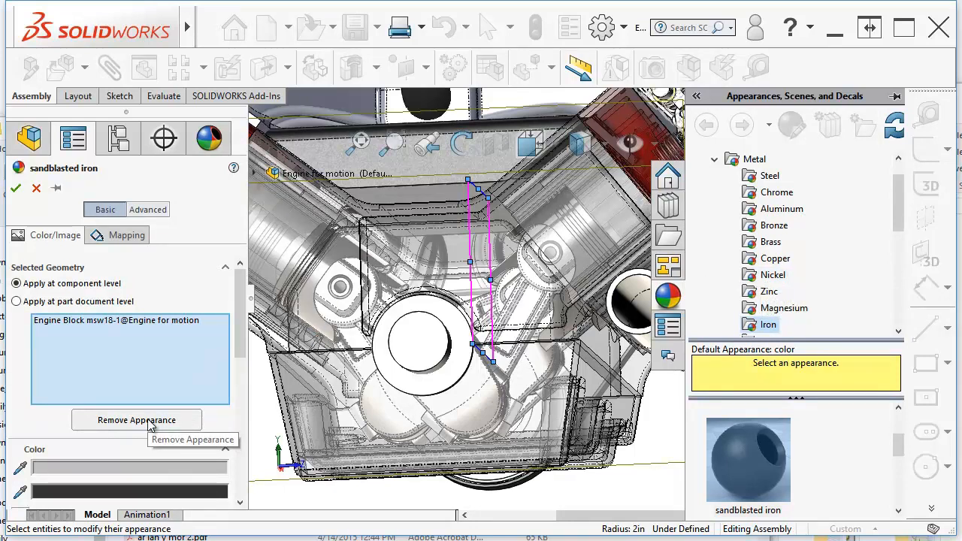
left_click(35, 190)
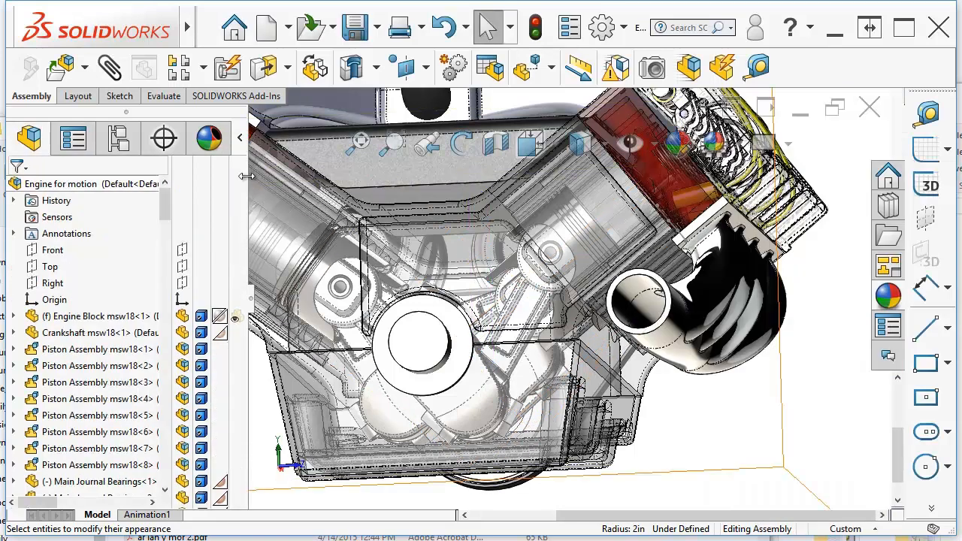
- Widen the model tree to show full component names and open the exhaust manifold as a separate part
left_click_drag(247, 176, 337, 175)
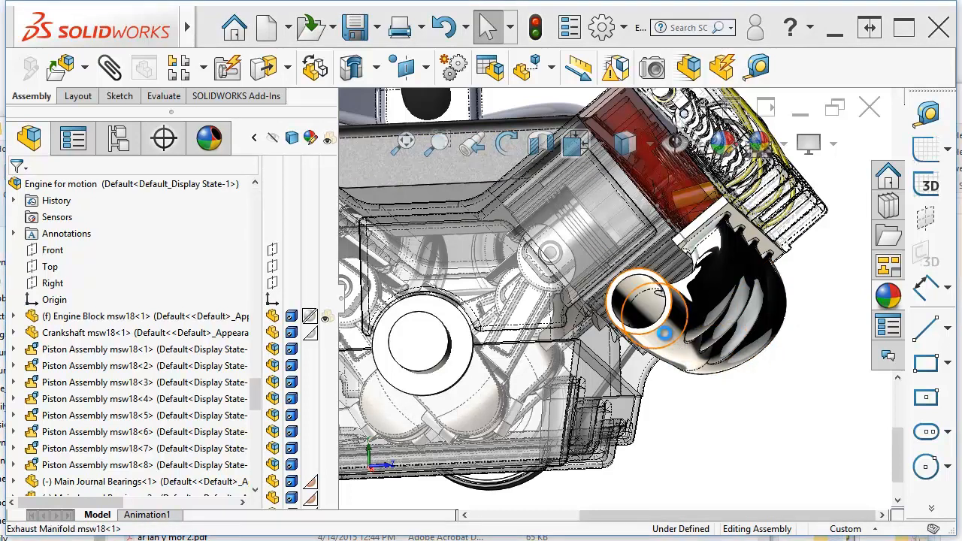
right_click(666, 337)
left_click(679, 270)
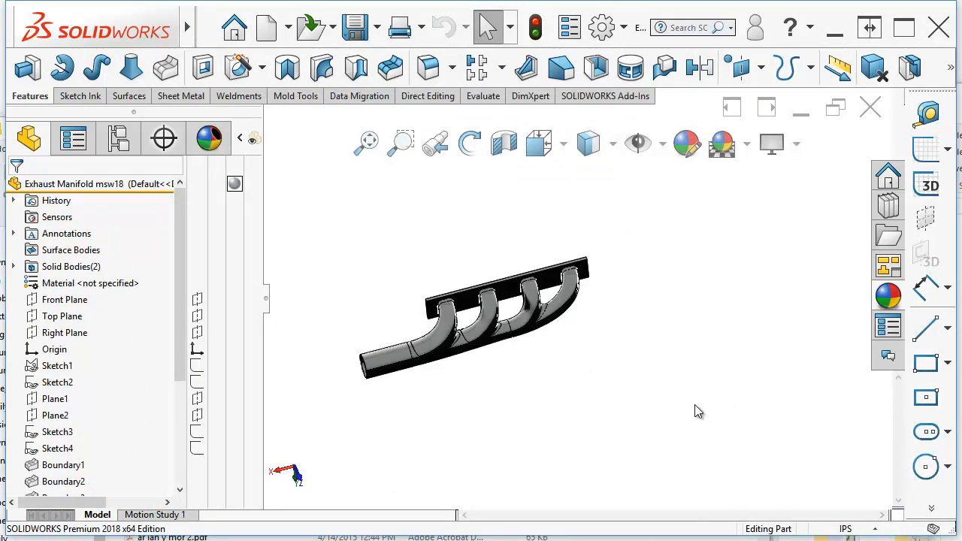
- Expand the exhaust manifold's solid bodies, show Boss-Extrude1 and hide Cut-Extrude1
left_click(13, 268)
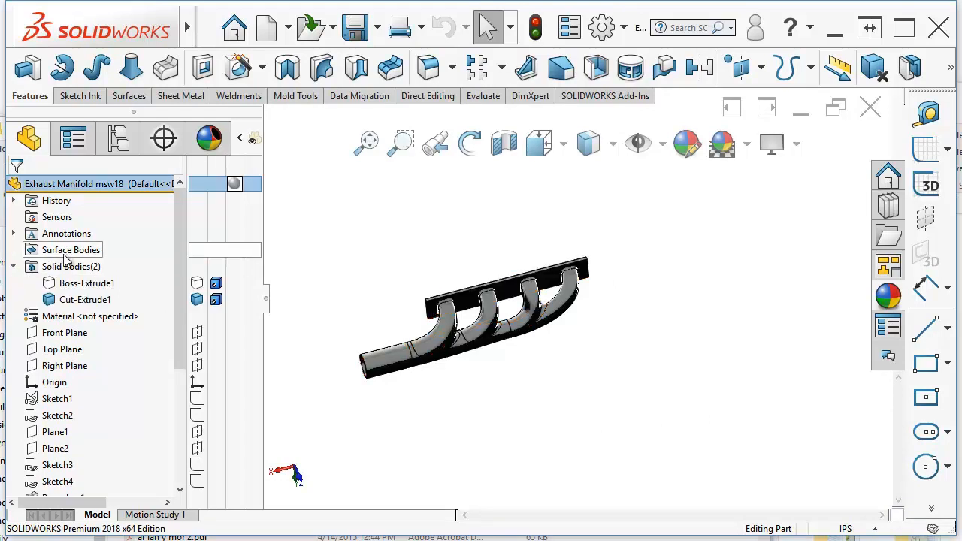
left_click(197, 284)
left_click(207, 298)
scroll(481, 316, "down", 6)
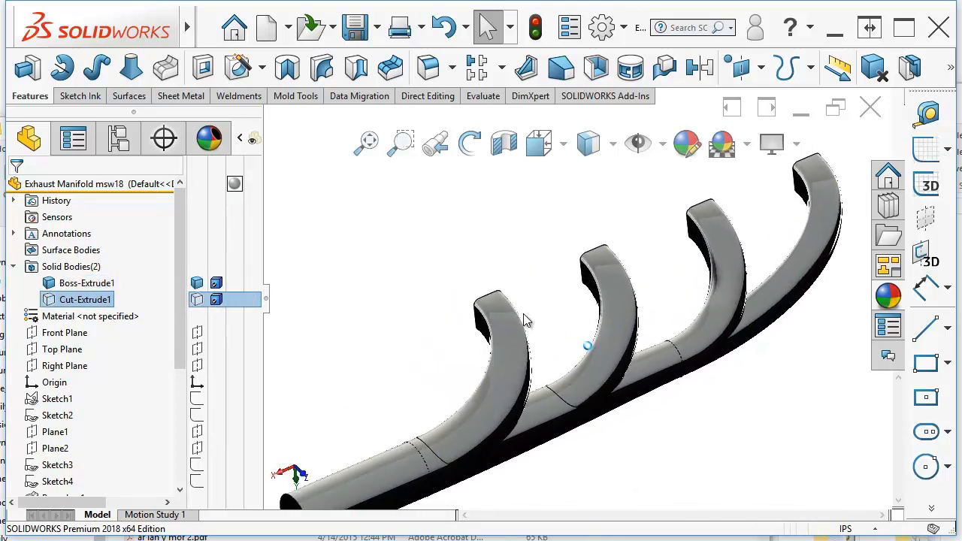
- Show the Cut-Extrude1 body and hide the Boss-Extrude1 body
scroll(525, 322, "up", 5)
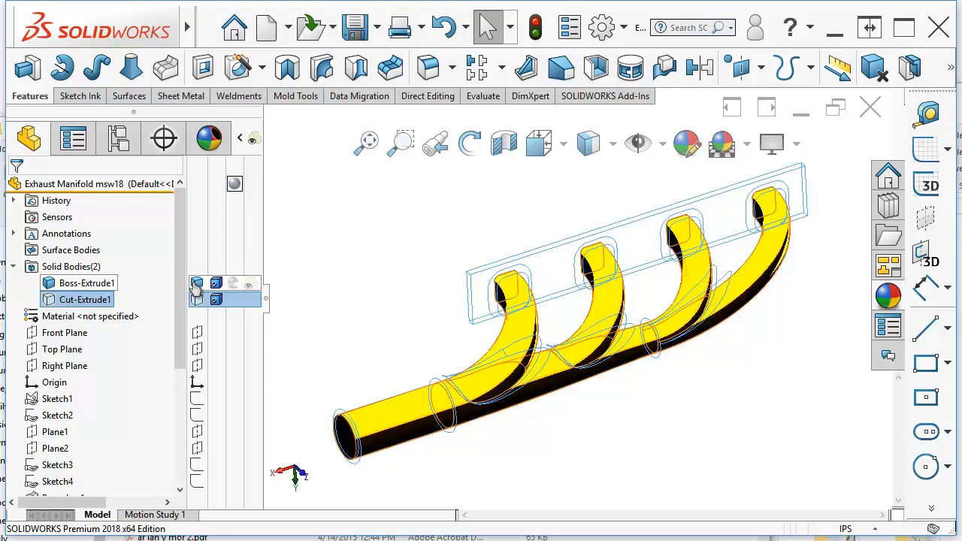
left_click(197, 301)
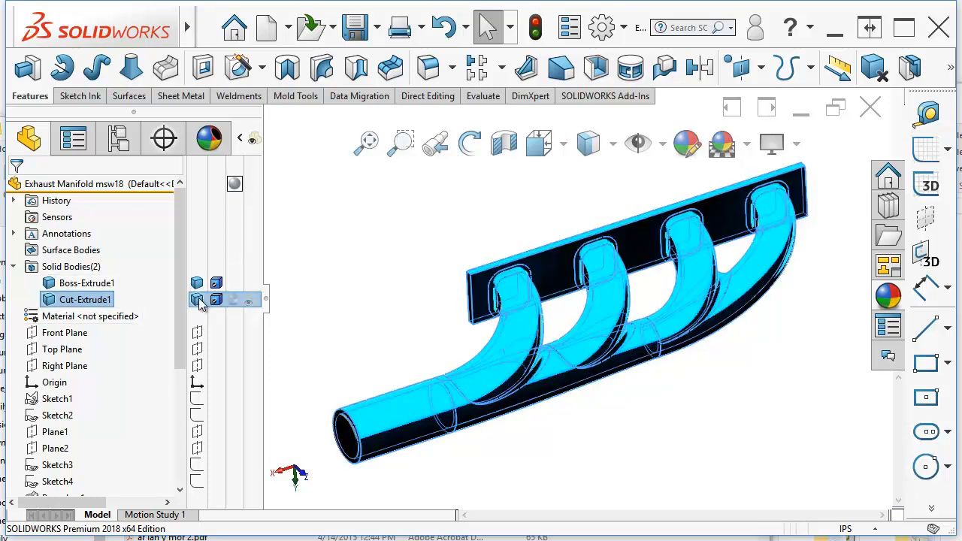
left_click(197, 284)
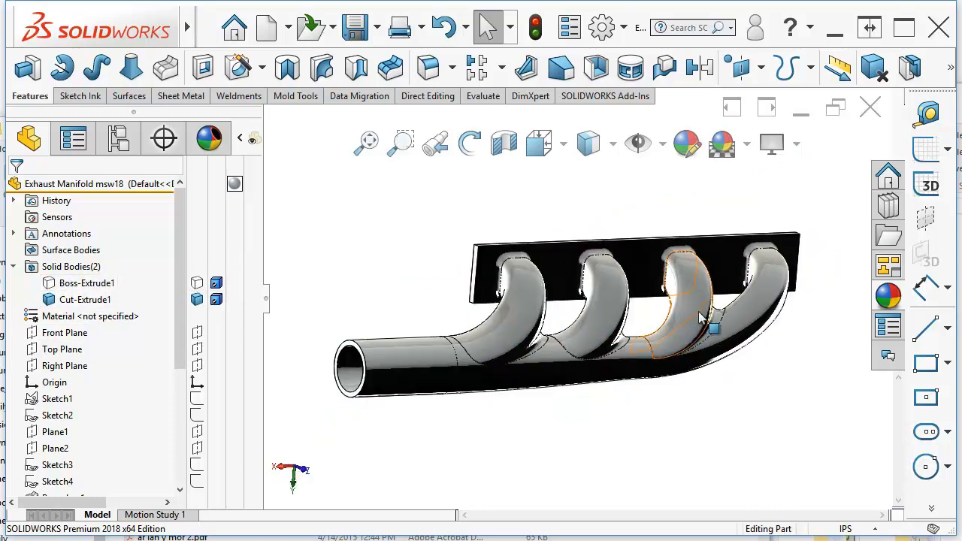
- Browse the appearance library to the Aluminum metals and enlarge the preview area to reach the anodized and treadplate finishes
left_click(887, 298)
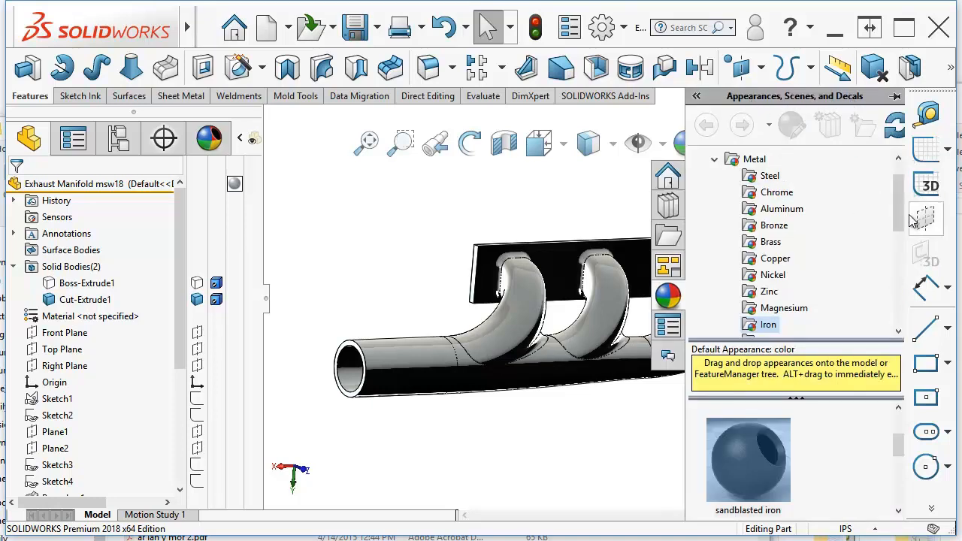
left_click(782, 209)
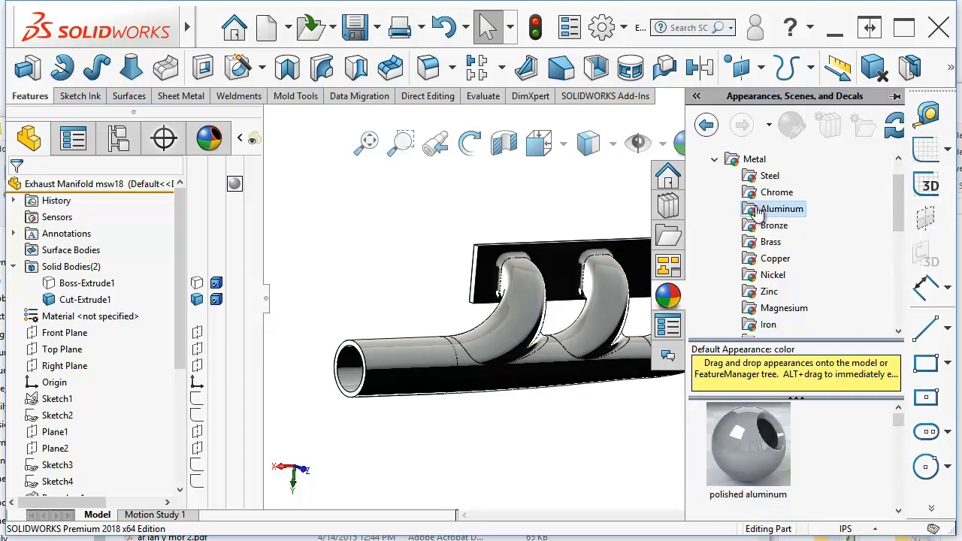
left_click_drag(827, 343, 812, 241)
mouse_move(899, 334)
left_mouse_down()
mouse_move(897, 499)
mouse_move(897, 485)
left_mouse_up()
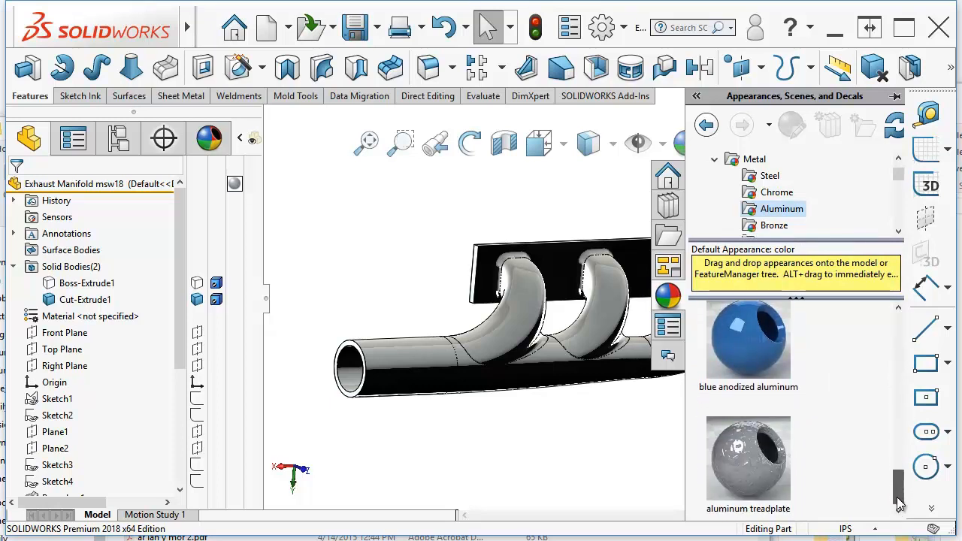
- Apply the aluminum treadplate appearance to the exhaust manifold part
left_click(755, 460)
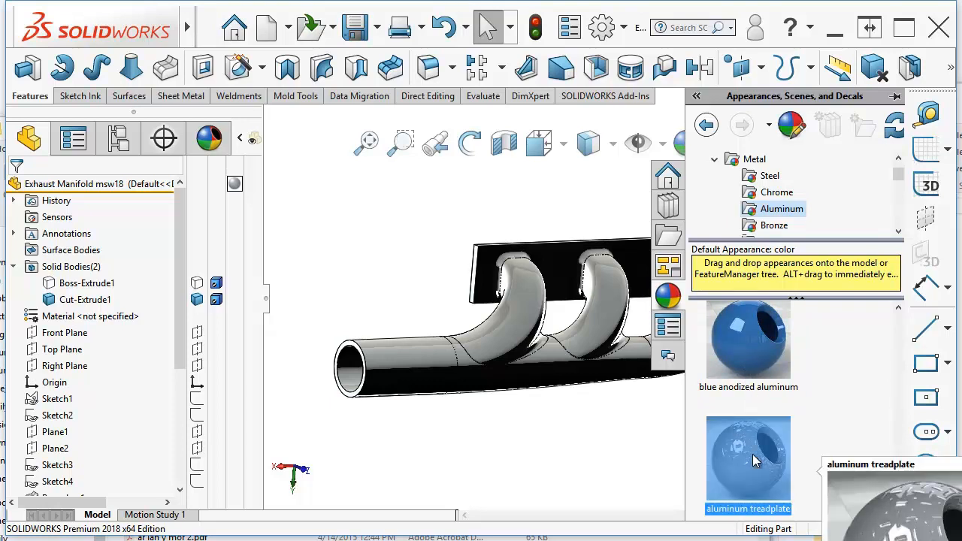
double_click(753, 454)
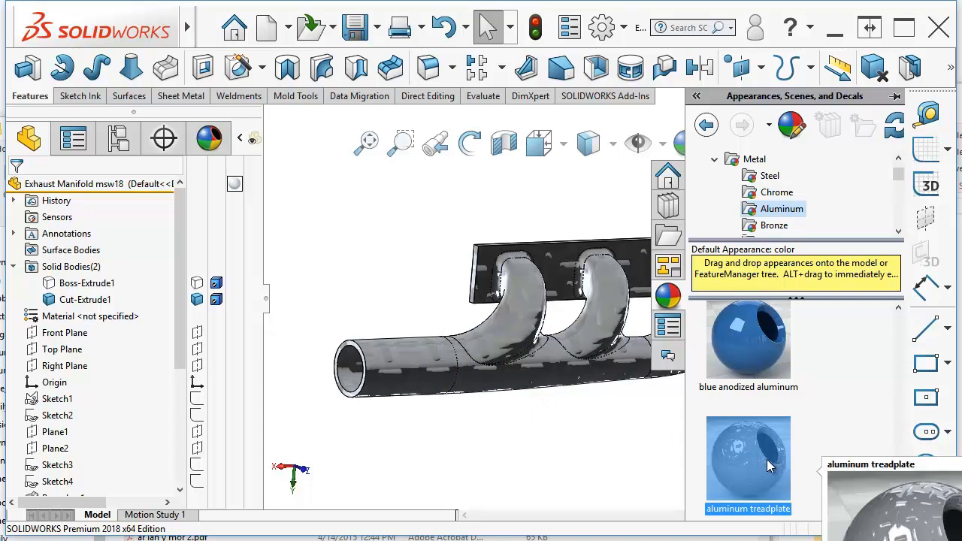
left_click(802, 443)
- Apply the blue anodized aluminum appearance to the entire exhaust manifold part
left_click_drag(760, 390, 402, 376)
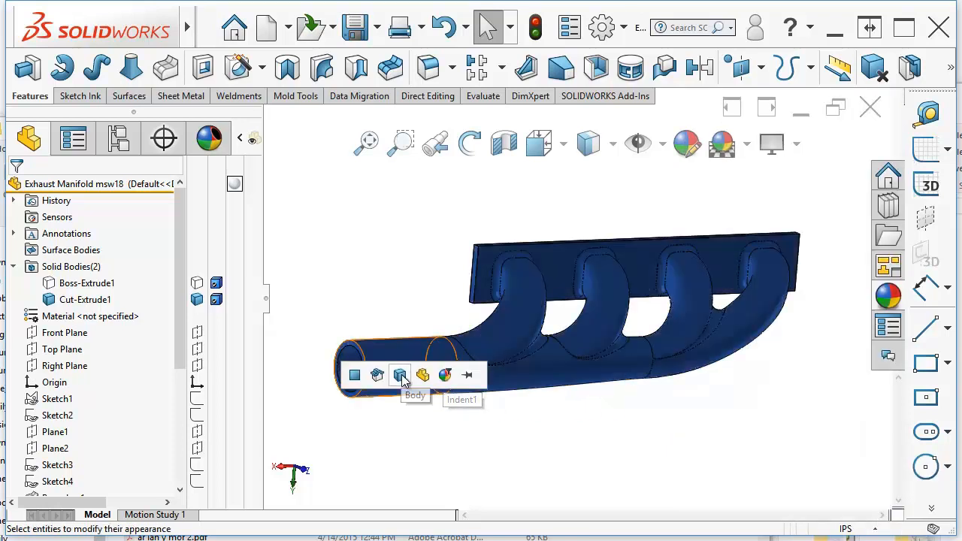
left_click(350, 379)
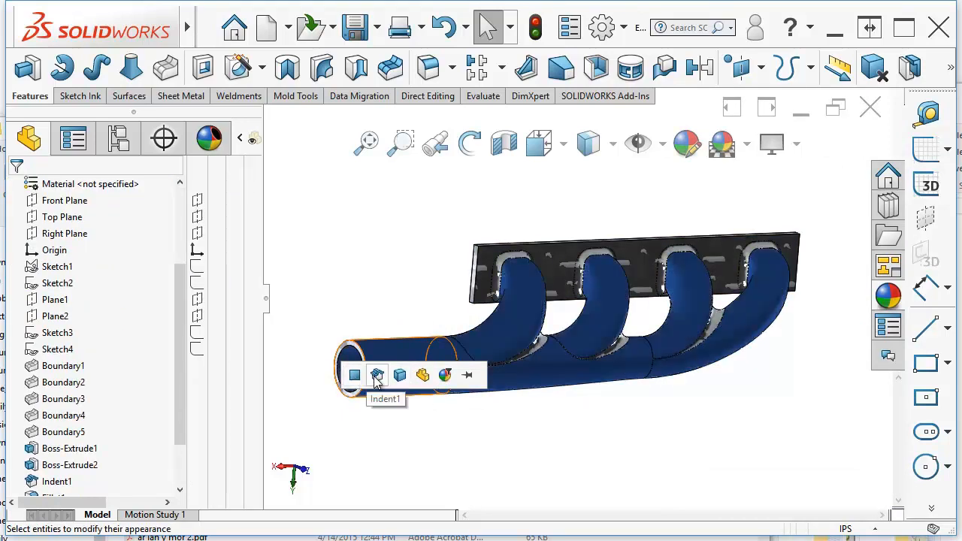
left_click(425, 382)
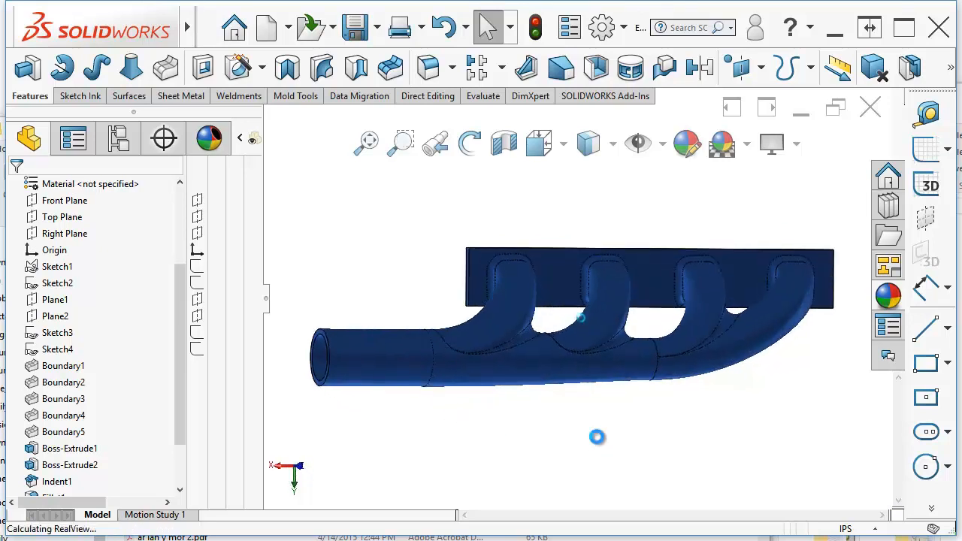
- List the appearances used in the part and open blue anodized aluminum for editing
left_click(218, 141)
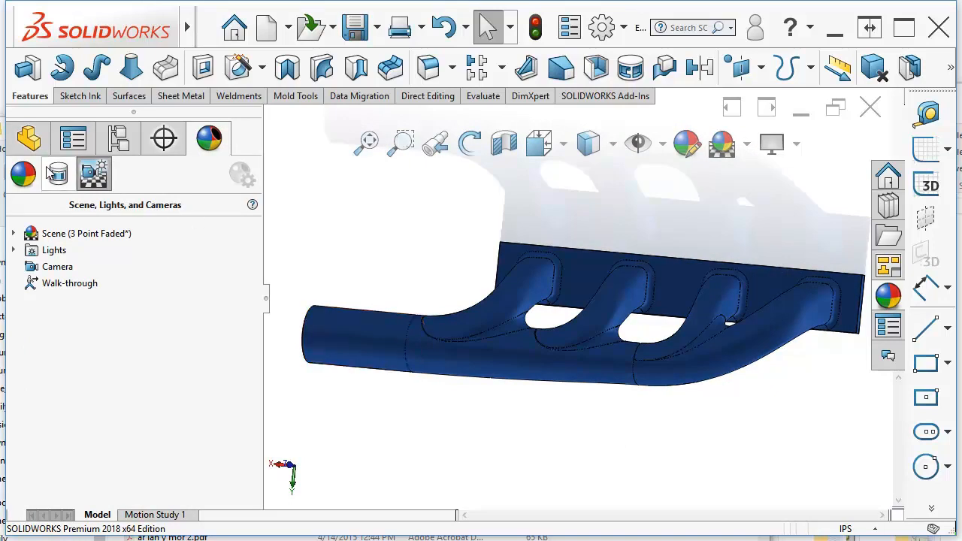
left_click(24, 179)
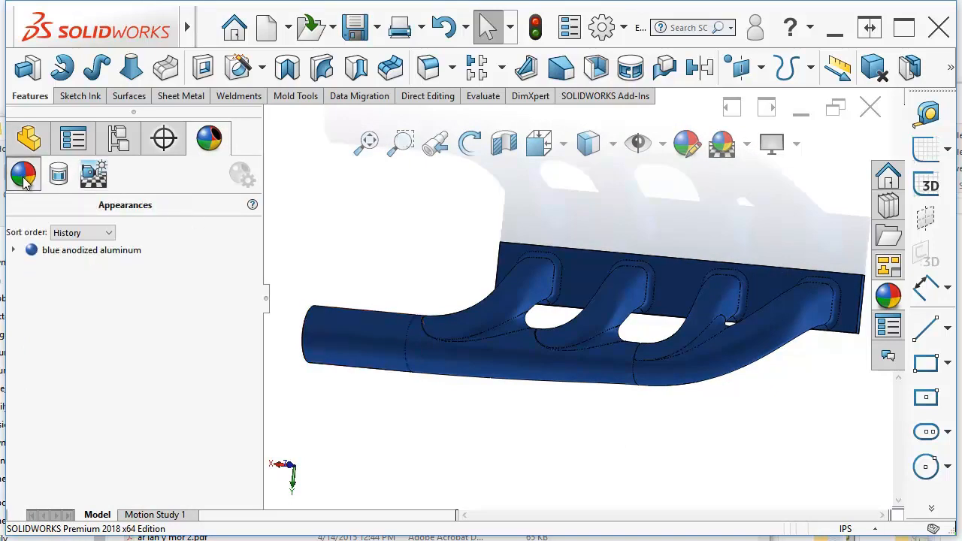
mouse_move(14, 254)
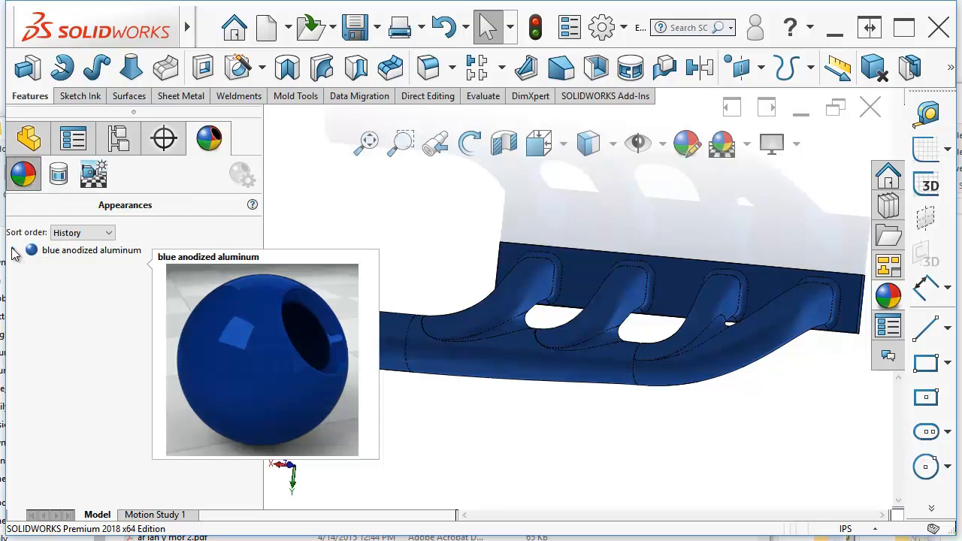
left_click(13, 250)
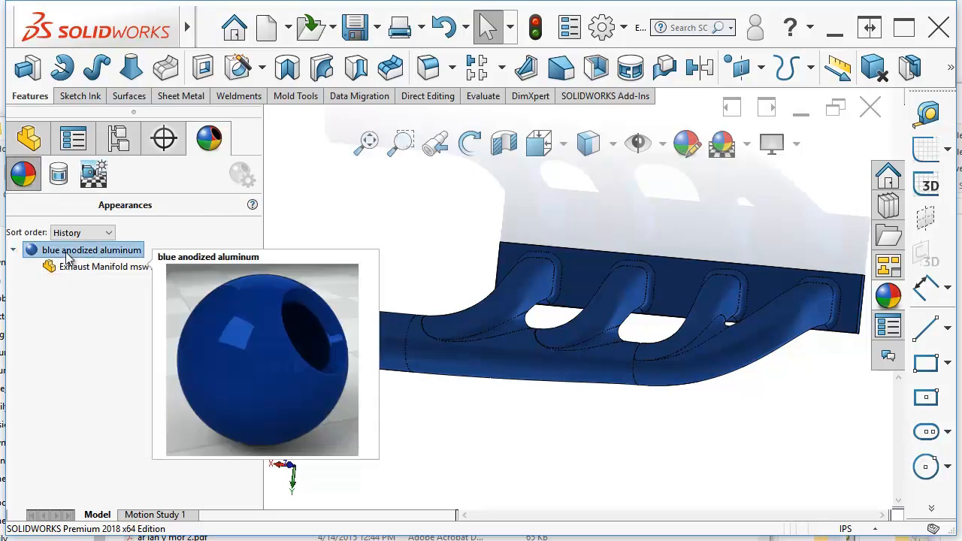
double_click(64, 251)
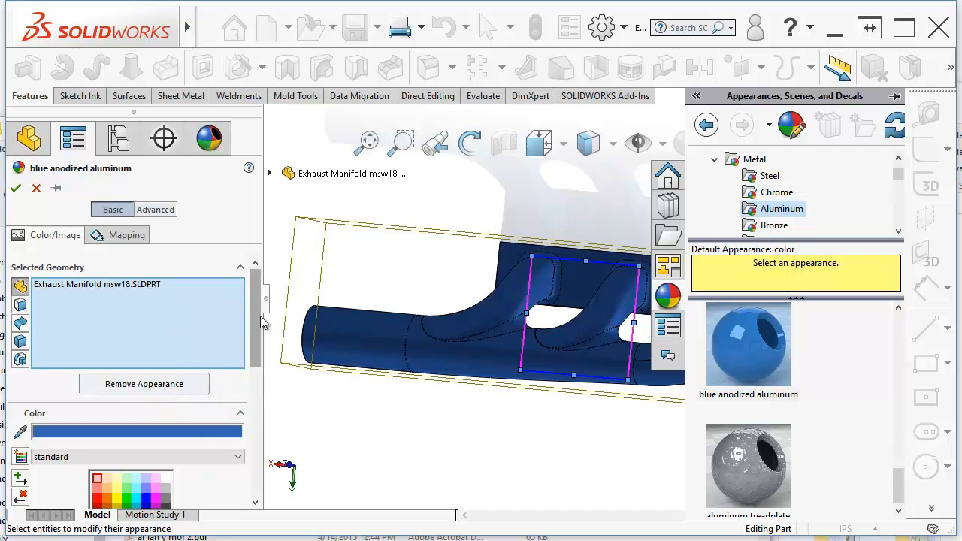
- Change the appearance color to magenta, RGB 255, 7, 236, and review its display state options
left_click_drag(253, 327, 252, 390)
left_click_drag(160, 394, 212, 400)
left_click_drag(256, 369, 255, 407)
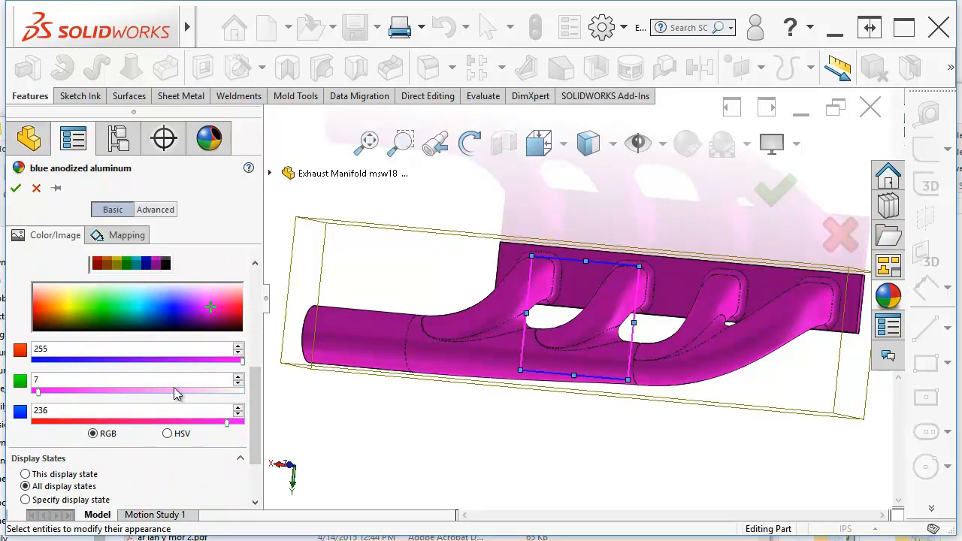
left_click_drag(254, 391, 255, 425)
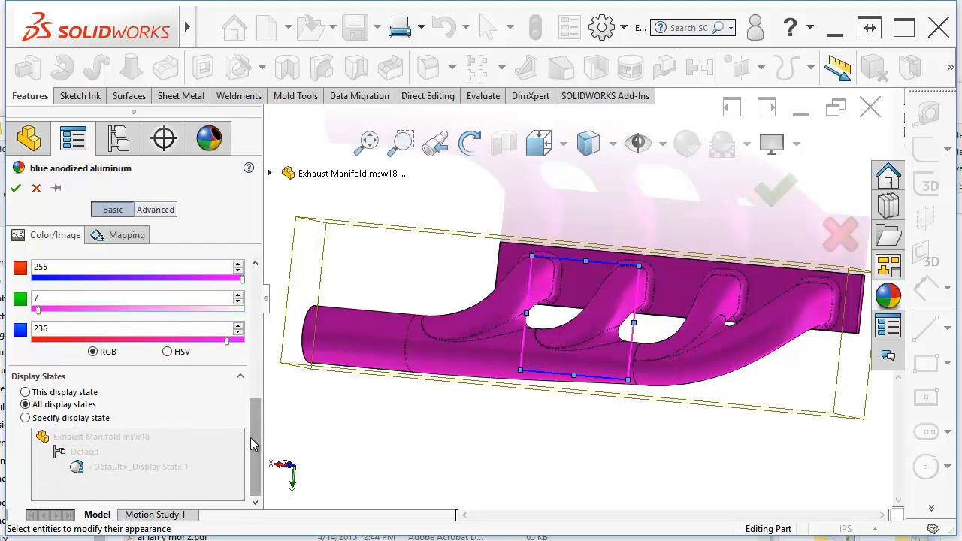
left_click_drag(254, 460, 243, 312)
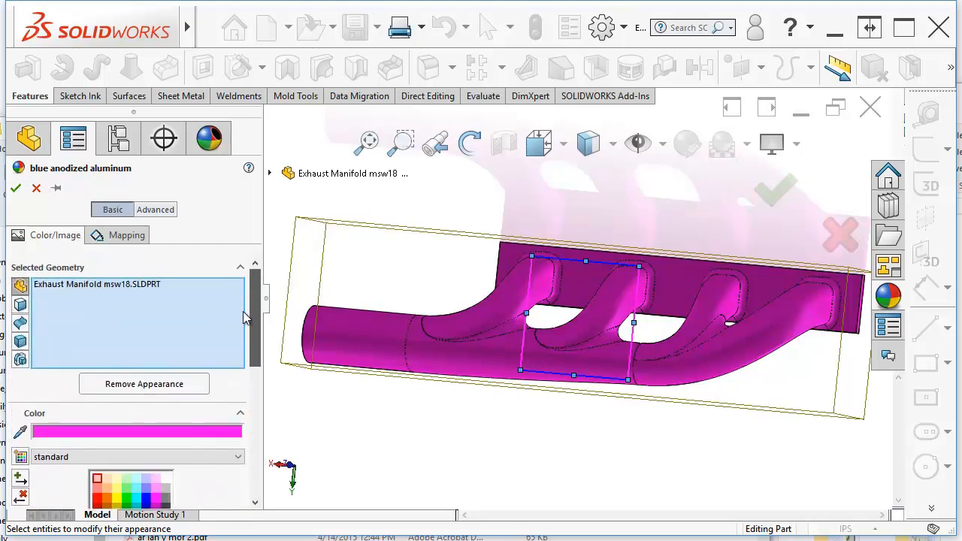
- Review the mapping settings and set the transparent amount to 0.70 in the advanced illumination settings
left_click(124, 239)
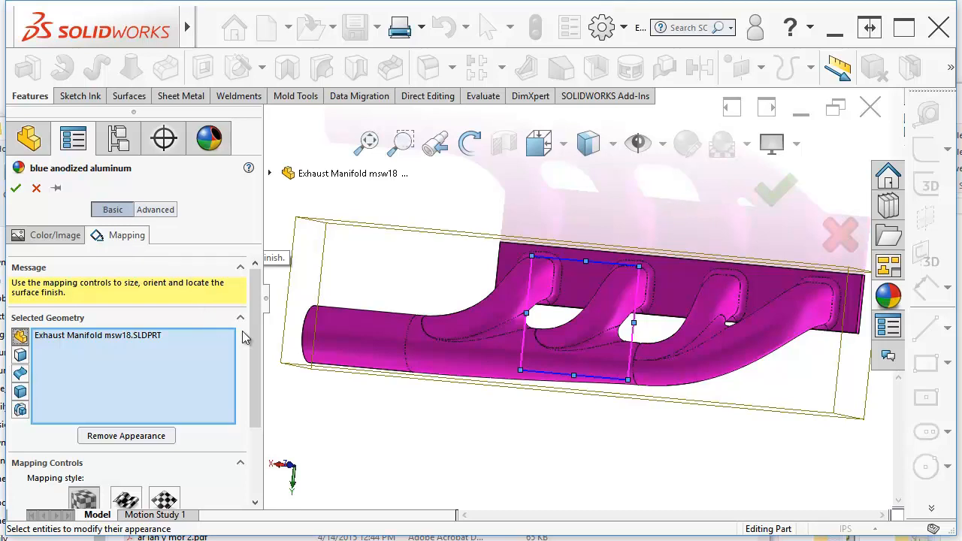
mouse_move(253, 335)
left_mouse_down()
mouse_move(253, 353)
mouse_move(257, 323)
left_mouse_up()
left_click(155, 211)
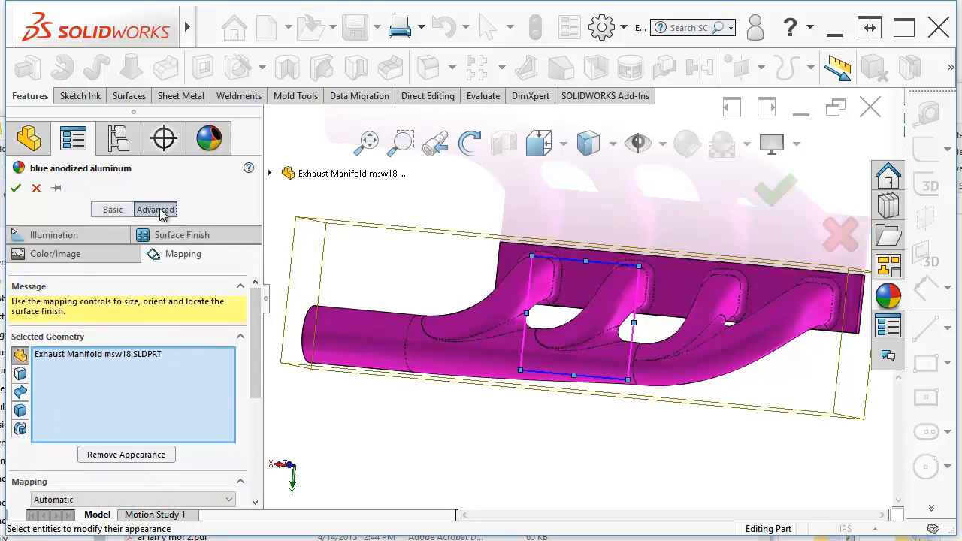
left_click(91, 233)
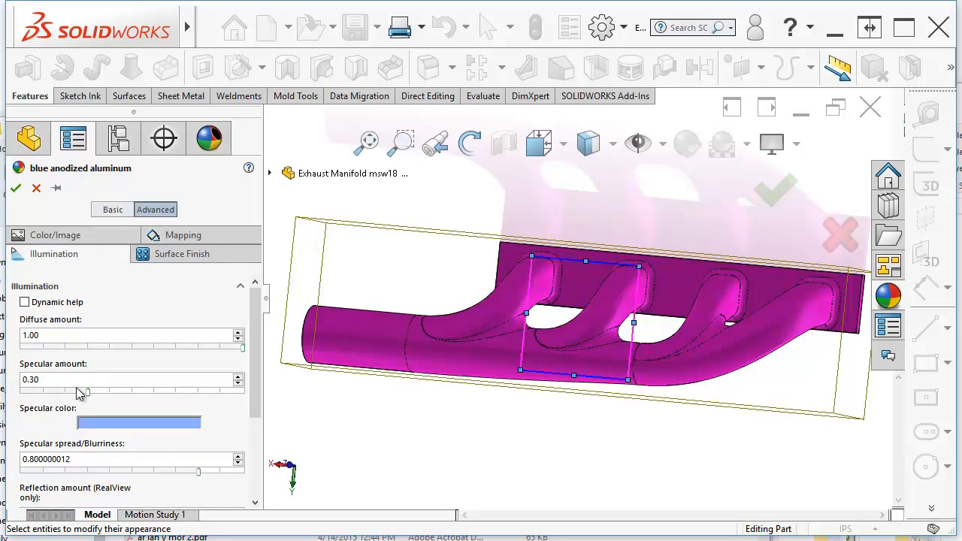
scroll(83, 402, "down", 3)
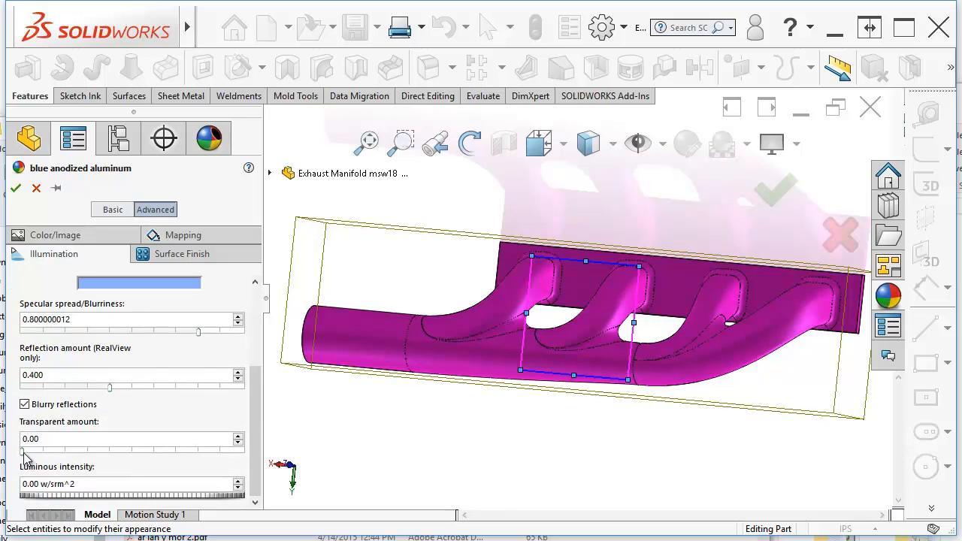
left_click_drag(23, 451, 179, 462)
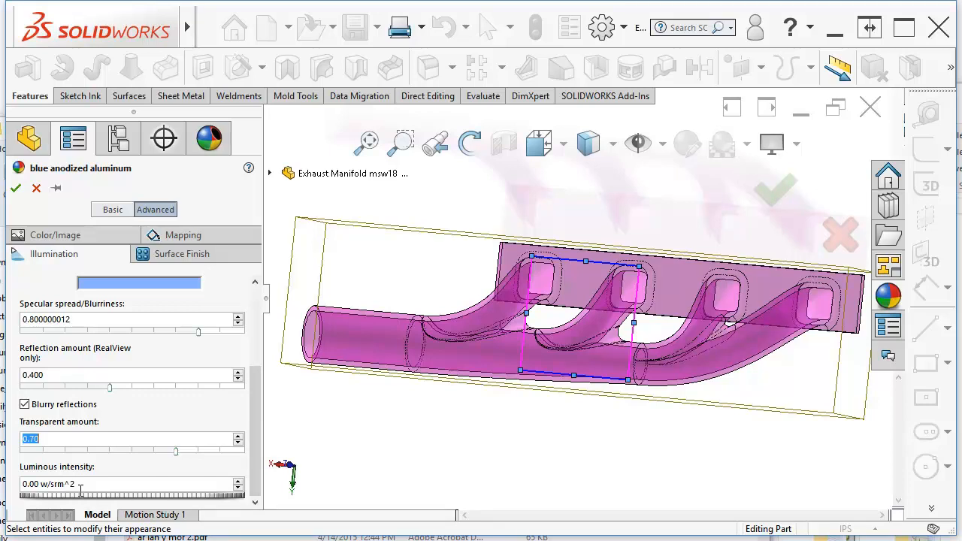
- Raise the appearance's luminous intensity to 0.48 w/srm^2 and accept the appearance changes
left_click_drag(47, 496, 57, 496)
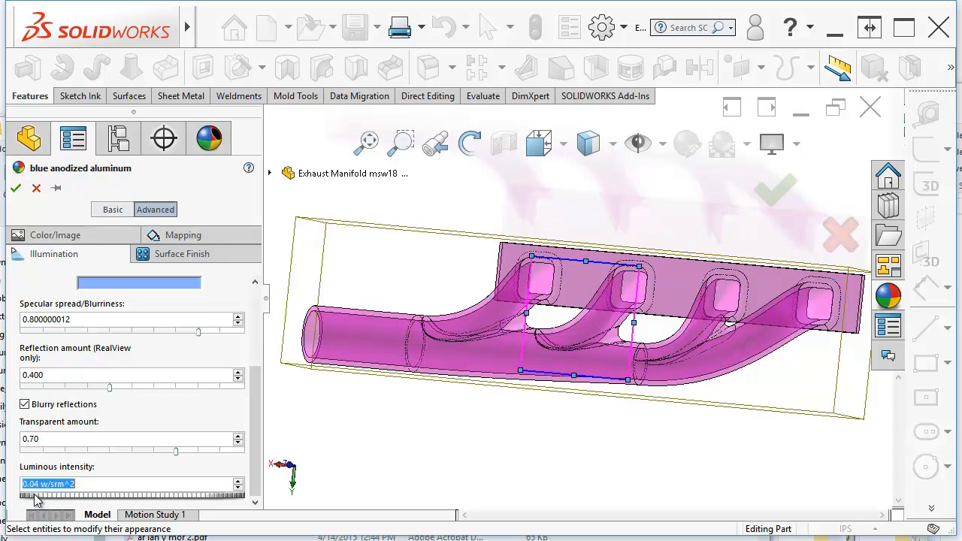
left_click_drag(34, 496, 43, 496)
left_click(238, 481)
left_click(239, 481)
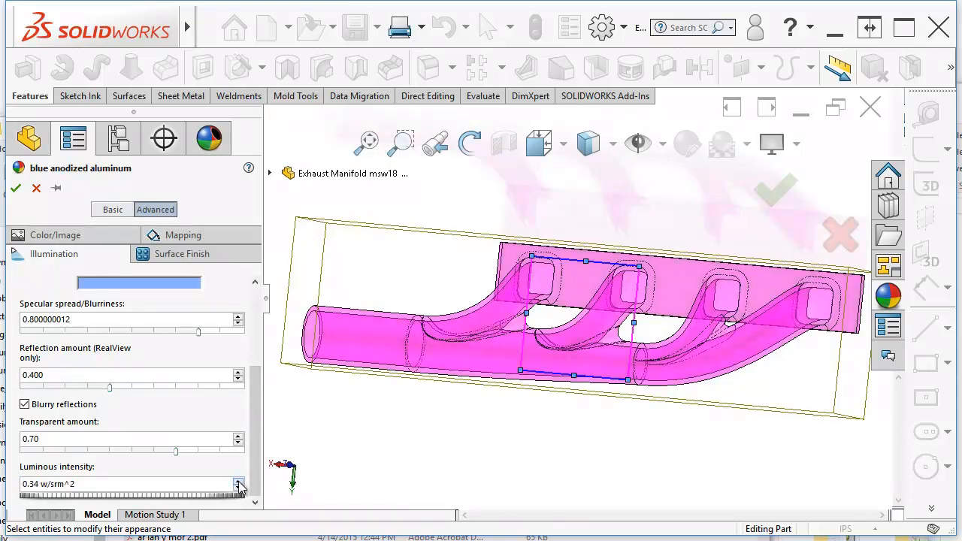
left_click(239, 481)
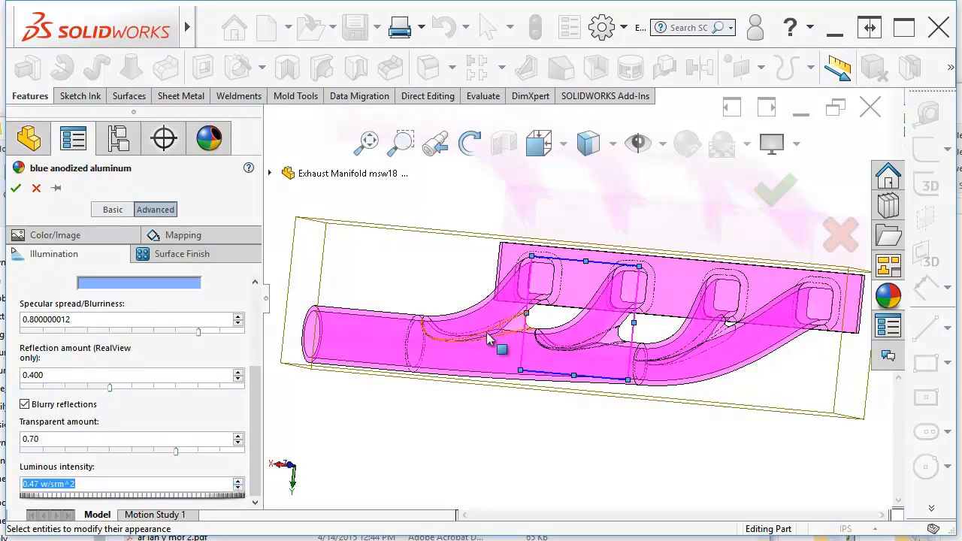
left_click(238, 482)
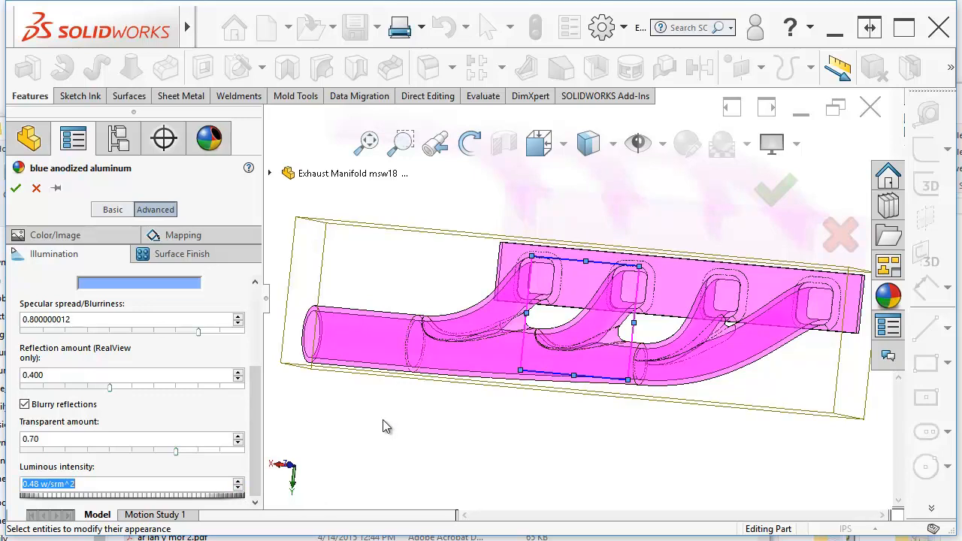
key("Return")
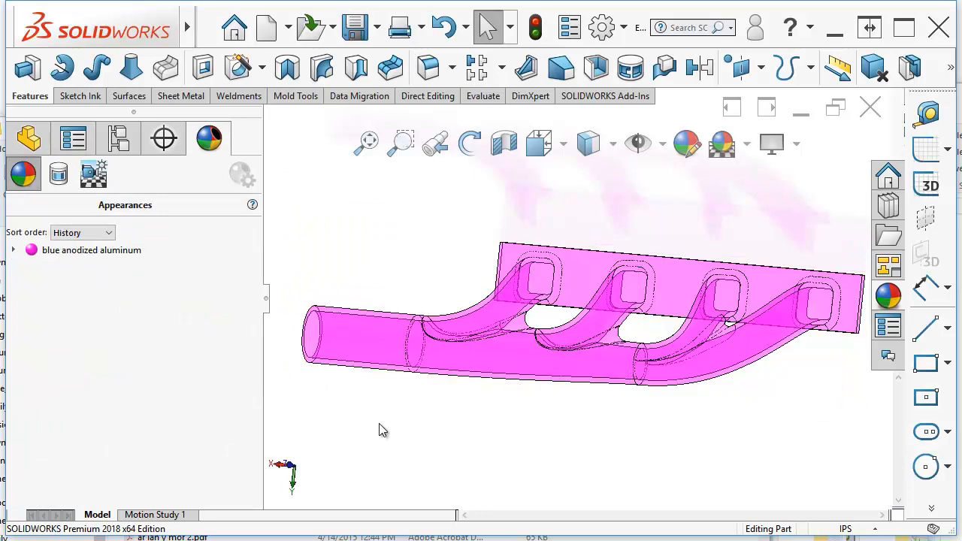
- Inspect the magenta manifold, return to the engine assembly and preview a section view through the engine
mouse_move(503, 440)
middle_mouse_down()
mouse_move(524, 399)
mouse_move(373, 324)
middle_mouse_up()
mouse_move(353, 360)
middle_mouse_down()
mouse_move(347, 414)
mouse_move(510, 449)
middle_mouse_up()
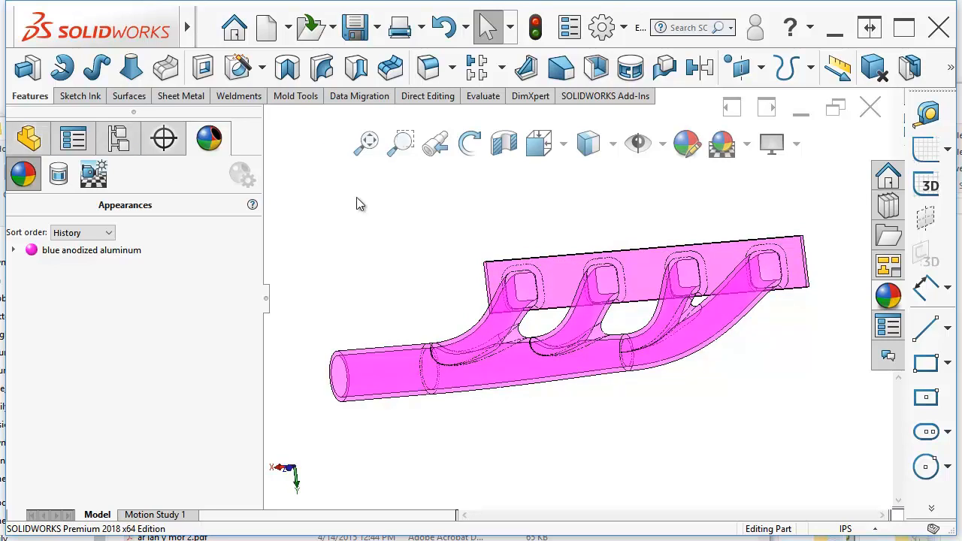
key("ctrl+Tab")
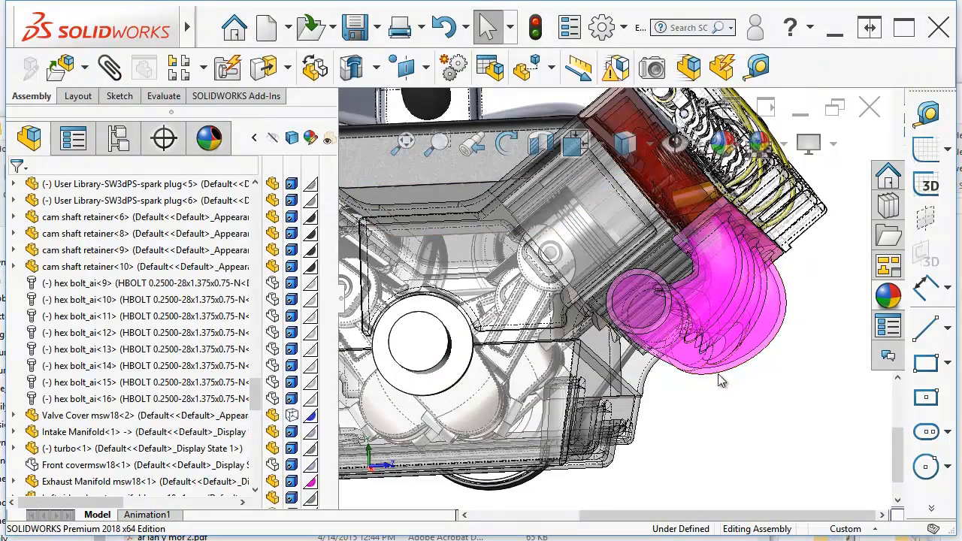
scroll(773, 424, "up", 3)
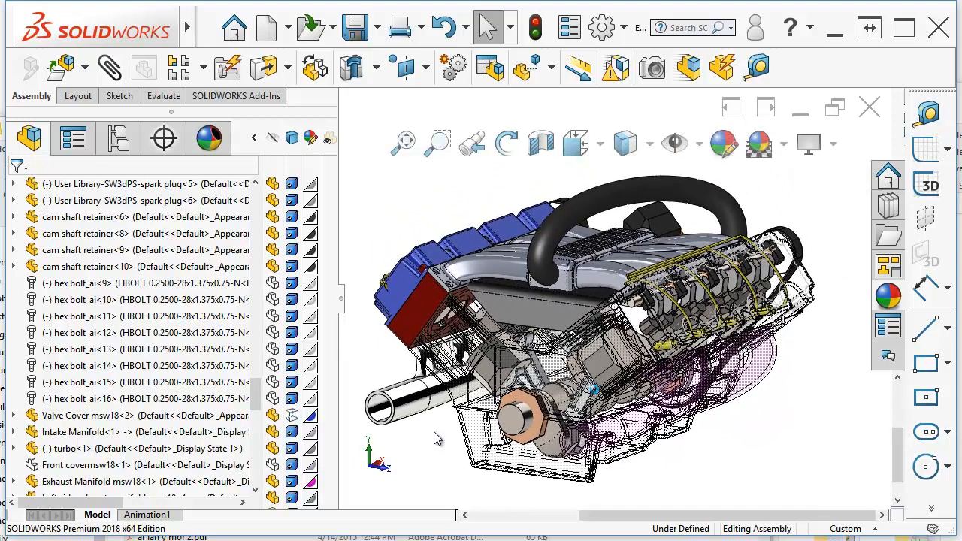
left_click(539, 147)
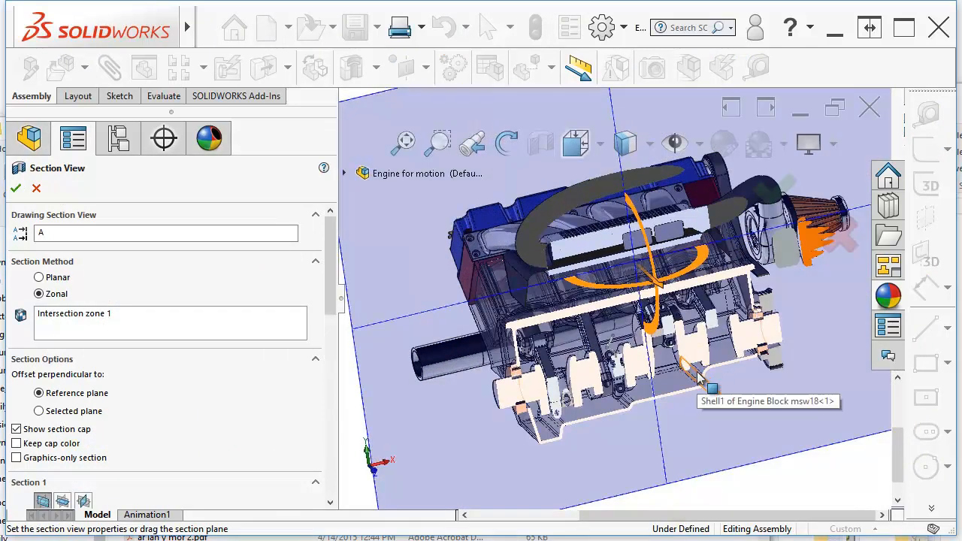
- Orient the engine assembly to an angled corner view with the View Selector, and open and reposition the Orientation dialog
left_click(575, 143)
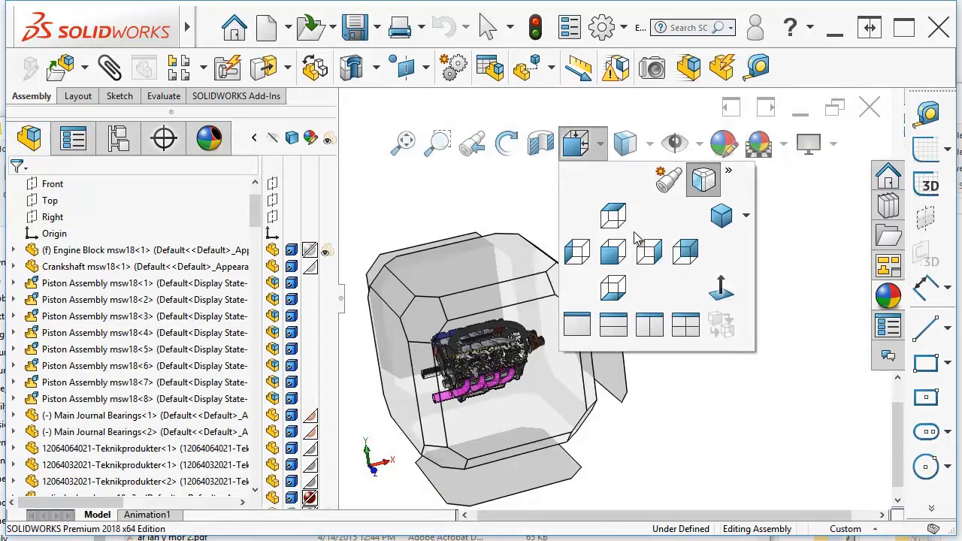
left_click(584, 359)
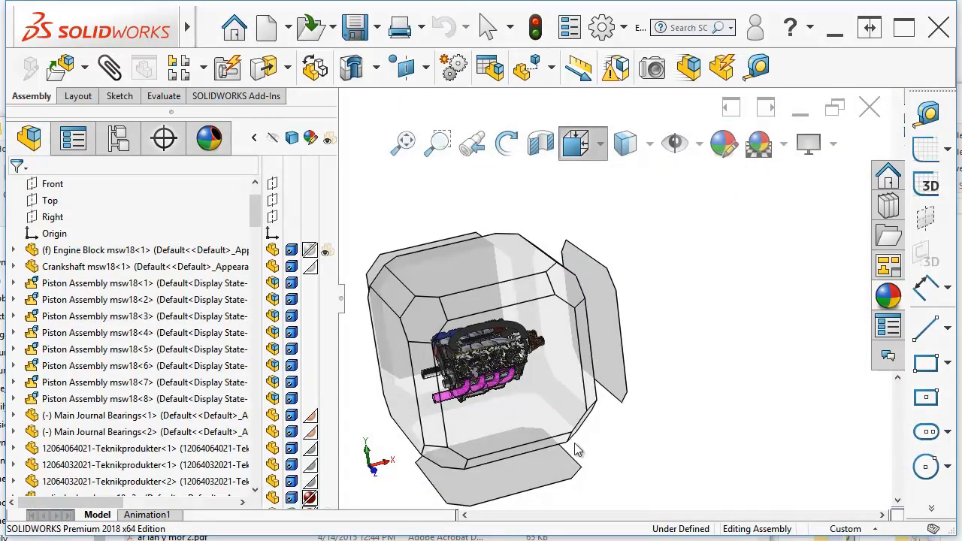
left_click(420, 313)
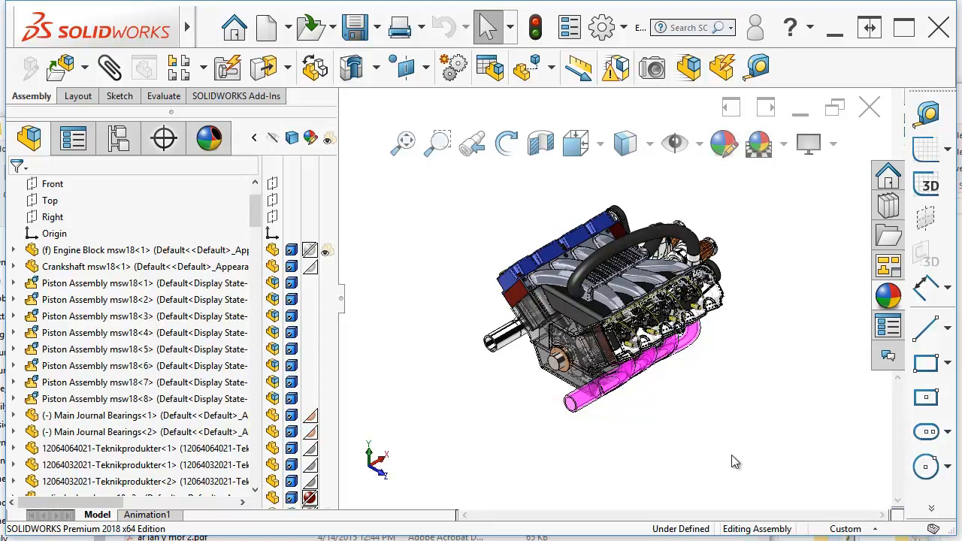
key("space")
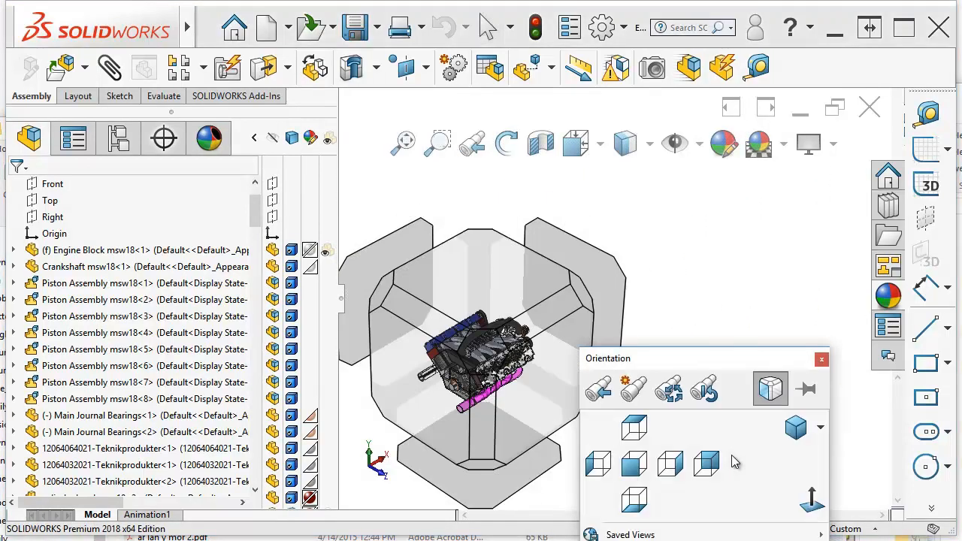
left_click_drag(690, 358, 743, 210)
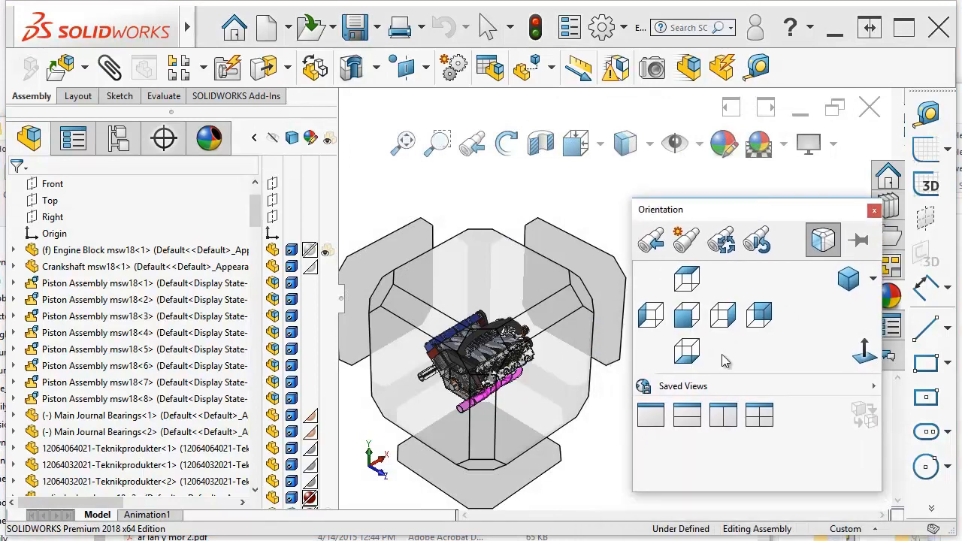
- Review the Orientation dialog's view tools, standard views and viewport layouts, and close the dialog
left_click(655, 255)
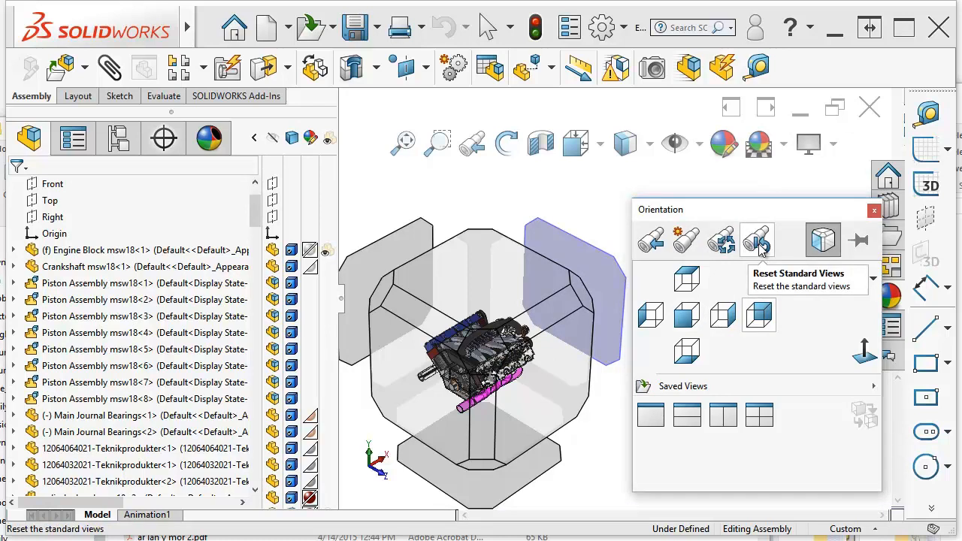
left_click(829, 250)
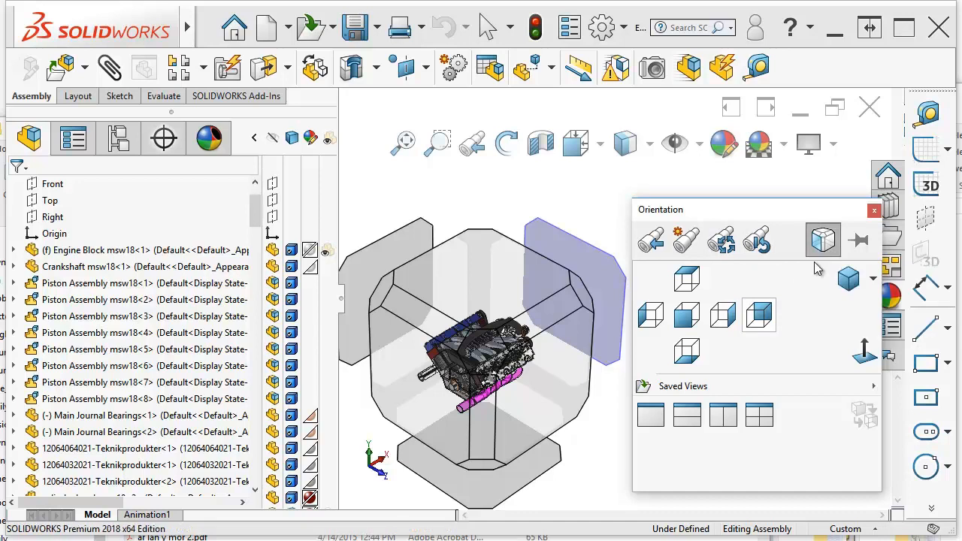
left_click(874, 281)
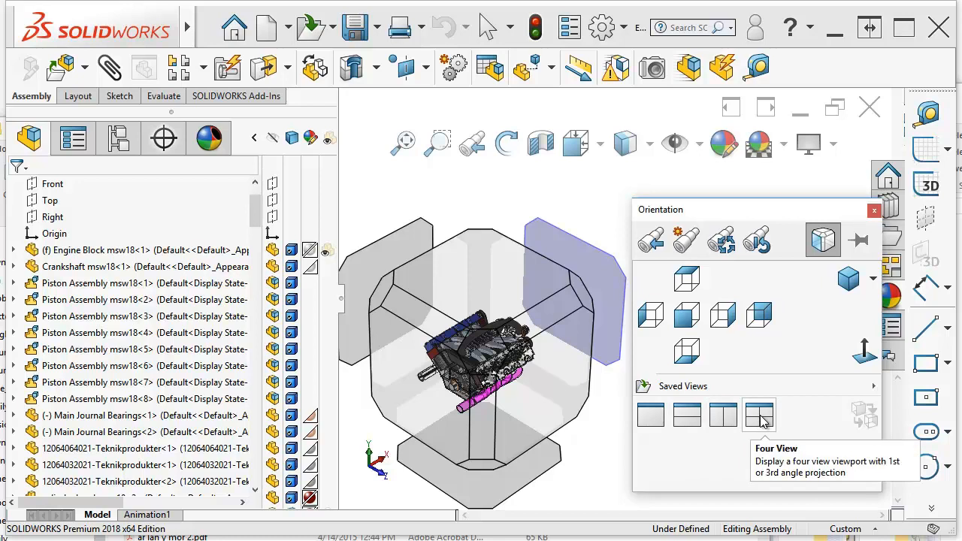
key("space")
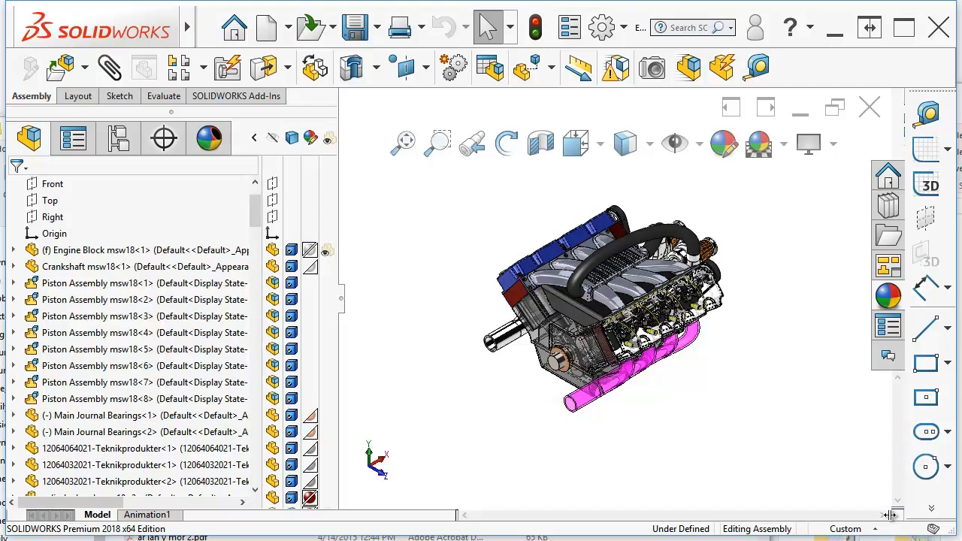
- Split the graphics area into four viewports and fit the whole engine into the linked front views
left_click_drag(889, 515, 602, 515)
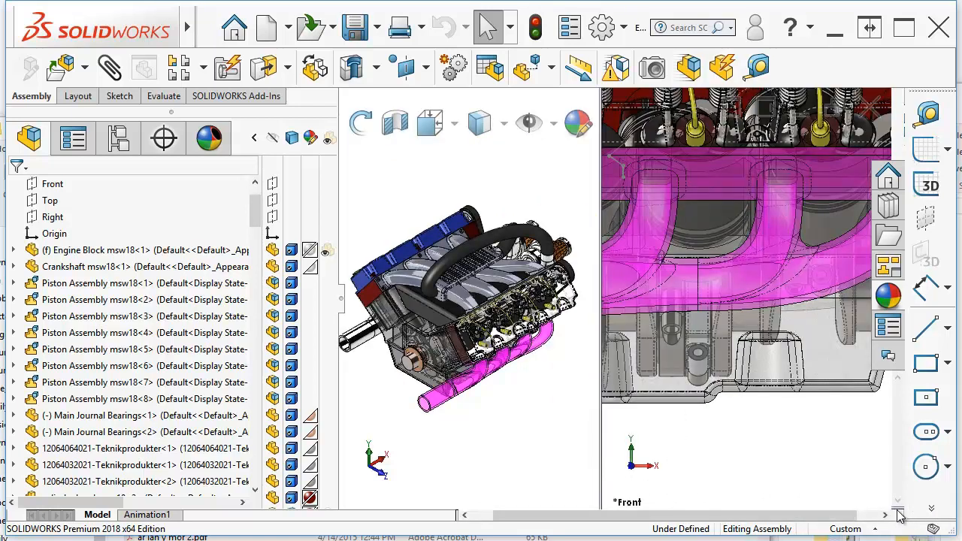
left_click_drag(898, 510, 824, 289)
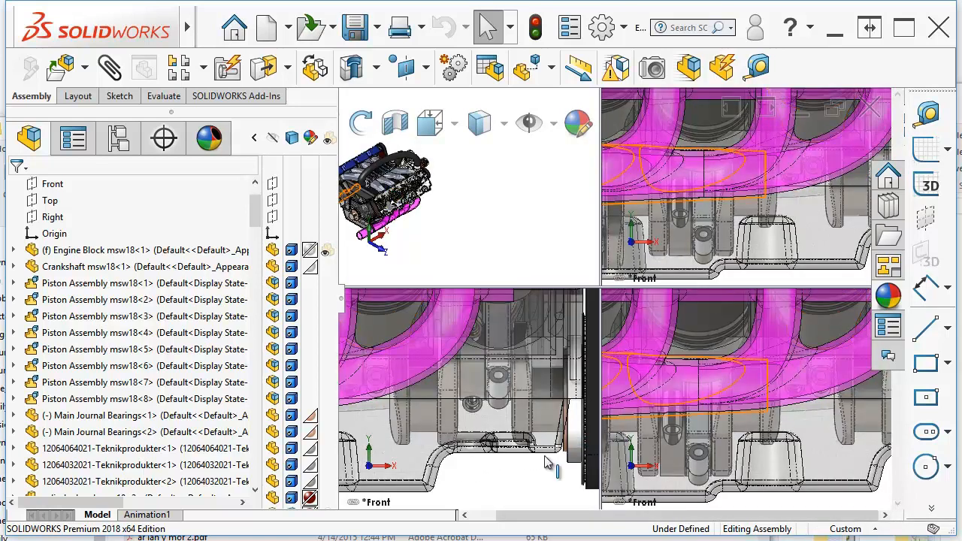
left_click(468, 487)
scroll(468, 486, "up", 6)
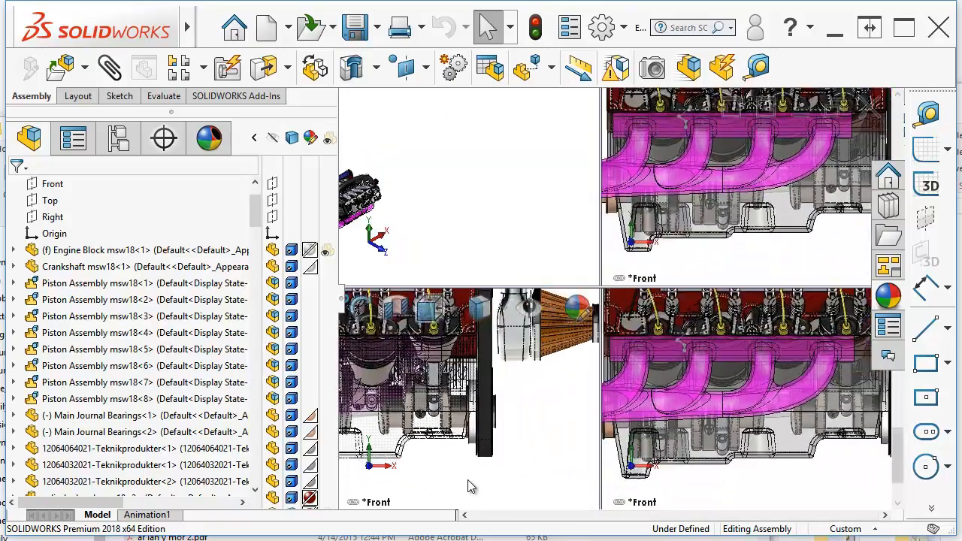
scroll(511, 454, "up", 3)
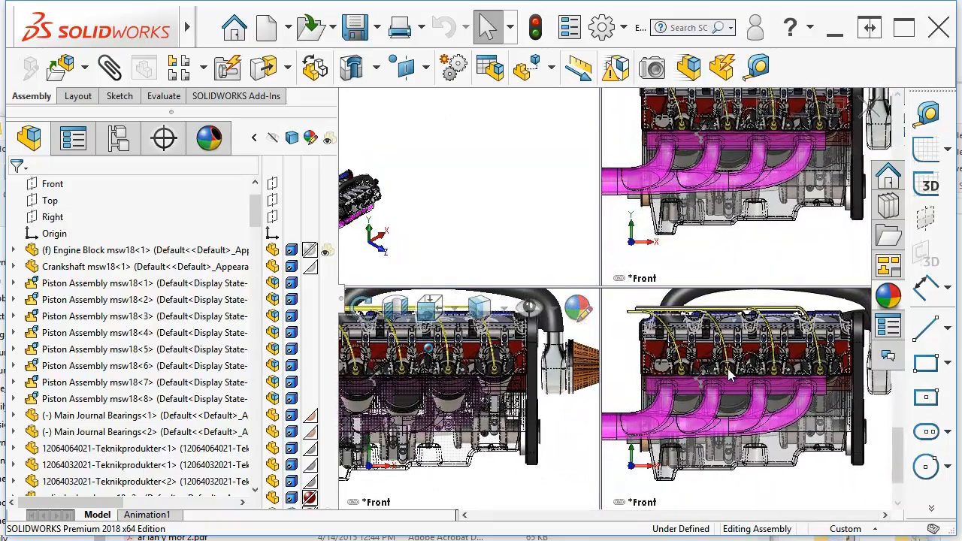
scroll(680, 391, "up", 4)
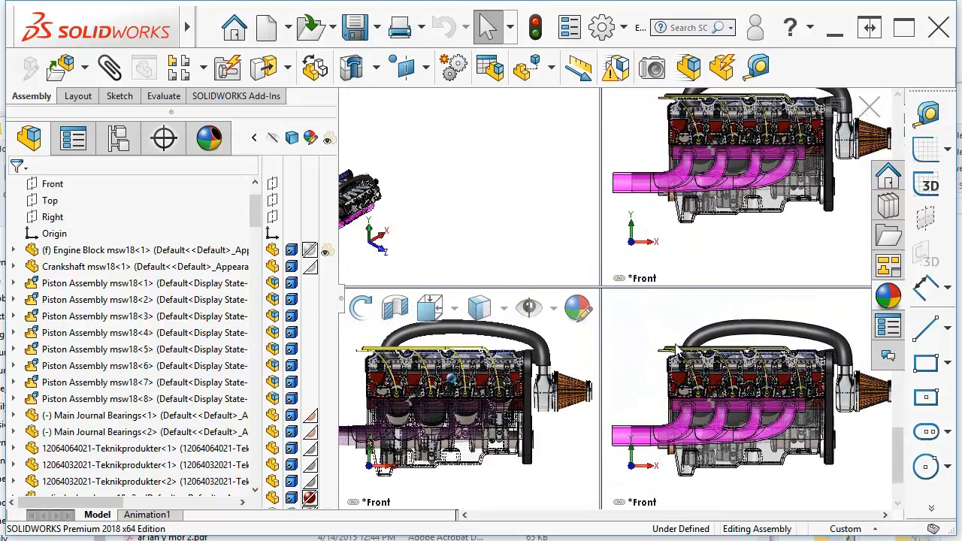
left_click(643, 508)
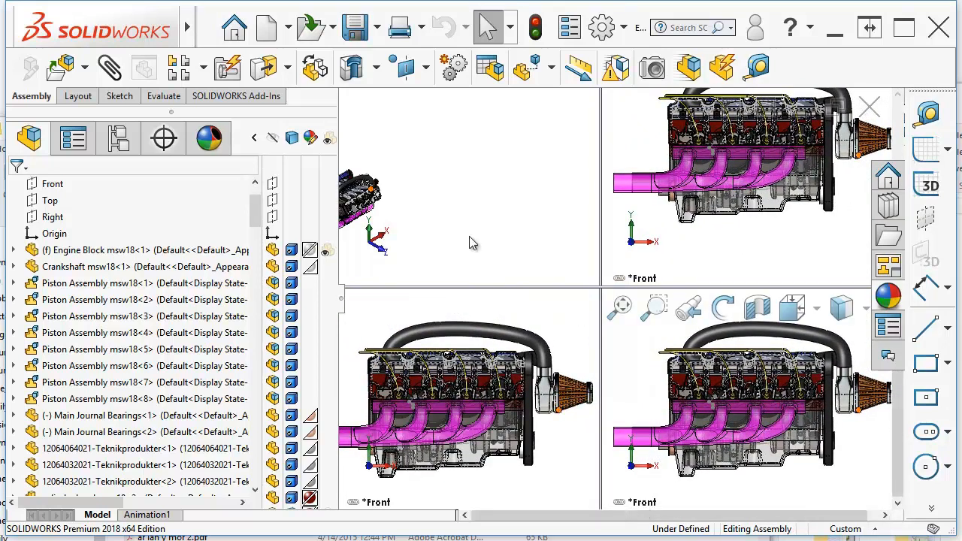
- Orbit the engine in the angled-view viewport, merge the four viewports back into one, and turn the engine toward its manifold side
middle_click_drag(434, 200, 421, 207)
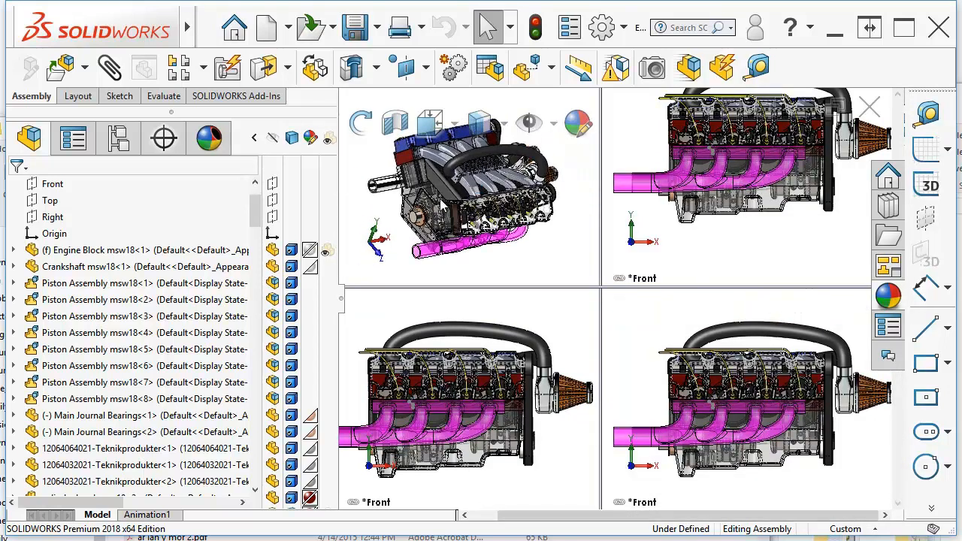
double_click(599, 288)
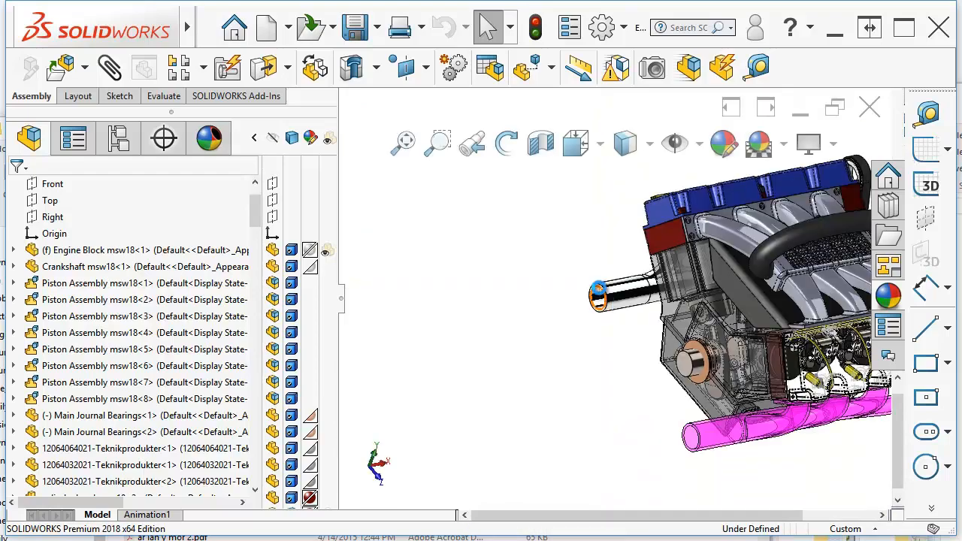
middle_click_drag(601, 294, 454, 337)
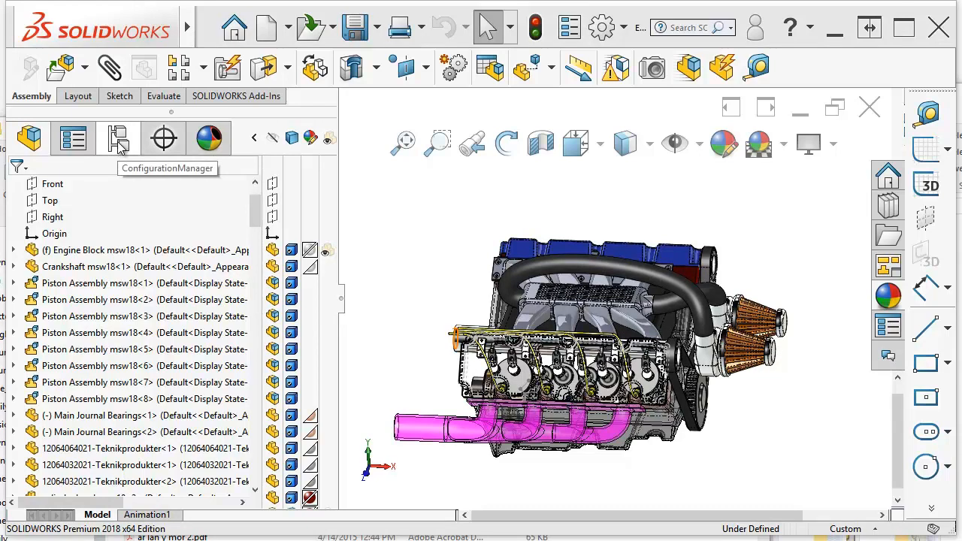
- Enlarge the display states list and add a new display state to the engine assembly
left_click(118, 142)
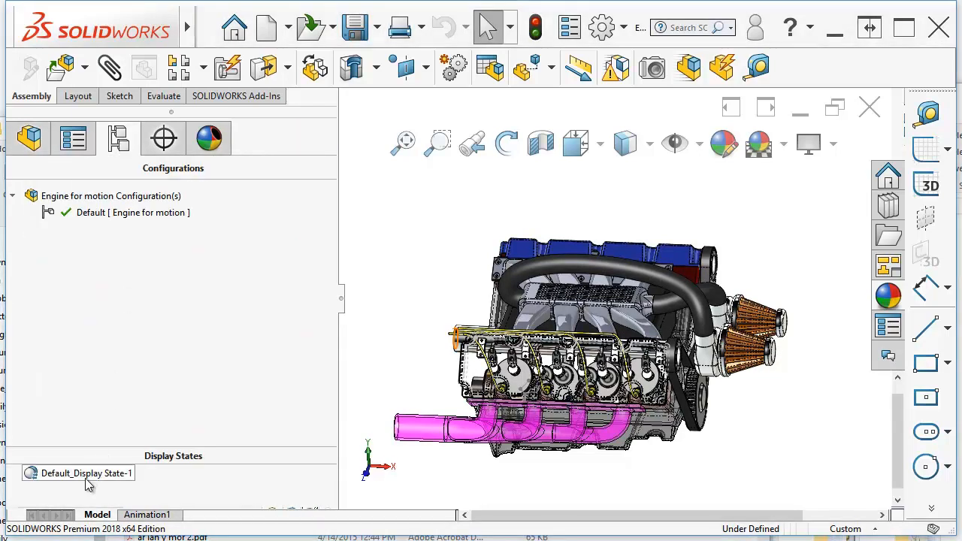
left_click_drag(167, 454, 168, 393)
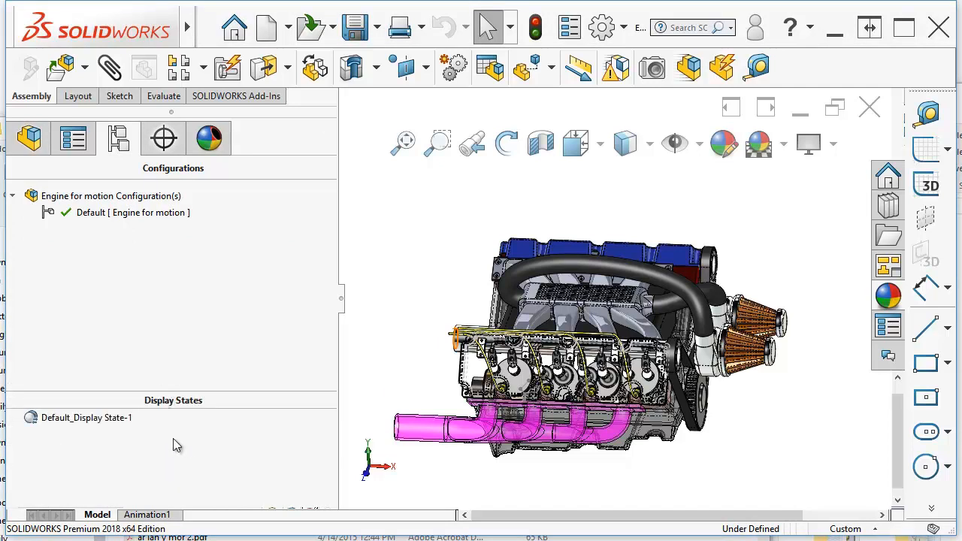
right_click(112, 423)
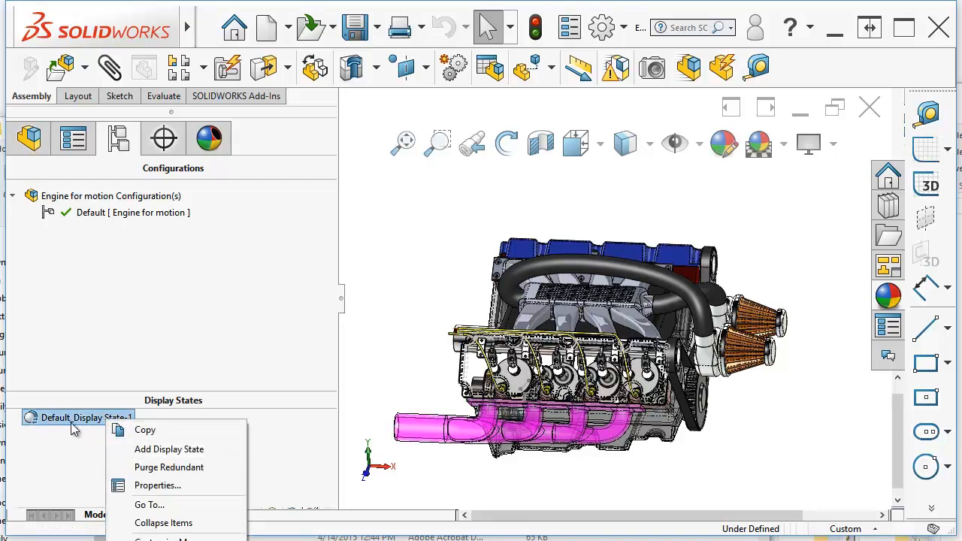
left_click(148, 451)
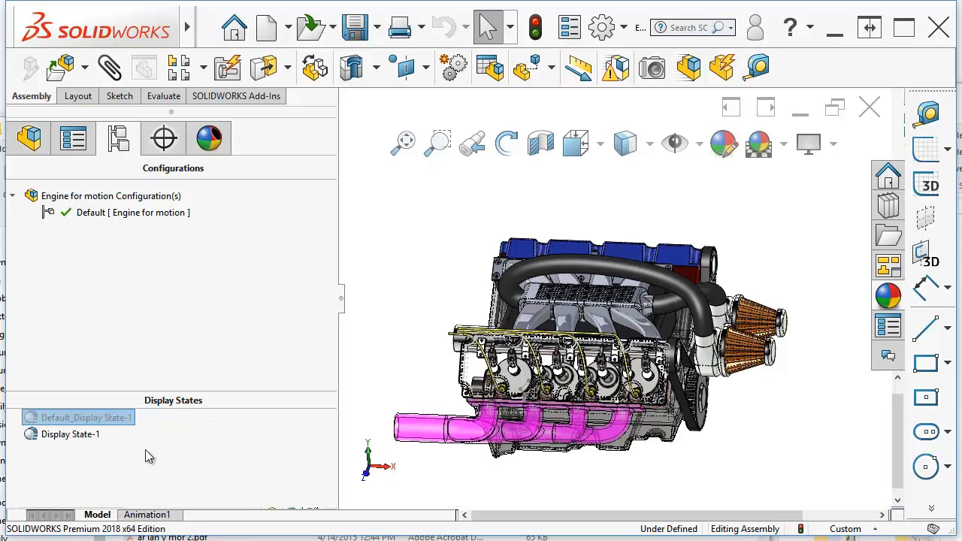
- Hide all components from Main Journal Bearings<1> through belt<1>, leaving the block, crankshaft and pistons shown
left_click(30, 141)
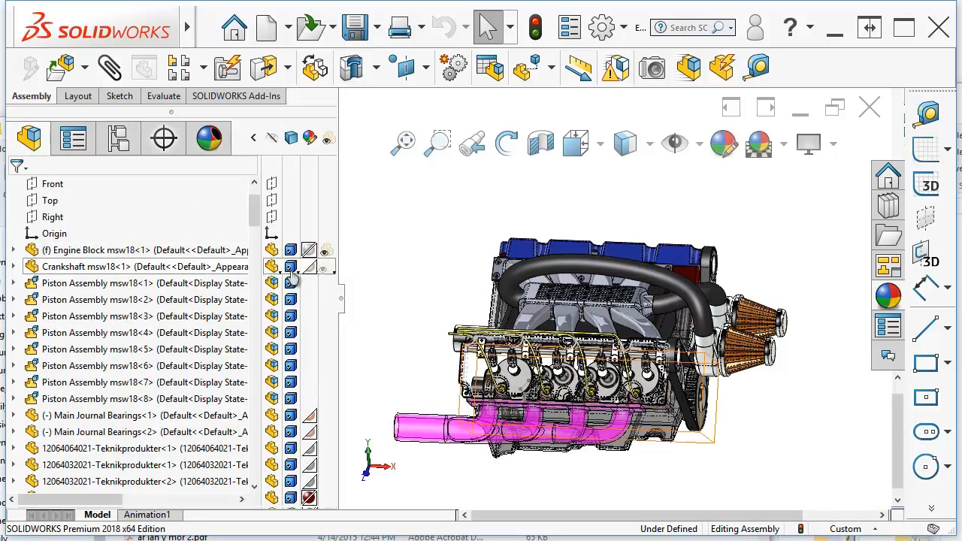
left_click(129, 419)
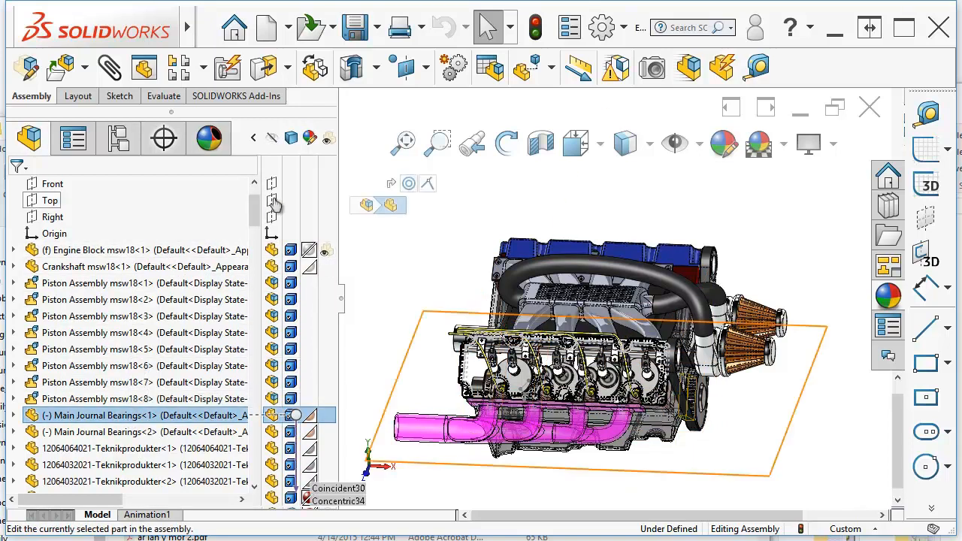
left_click_drag(258, 205, 260, 442)
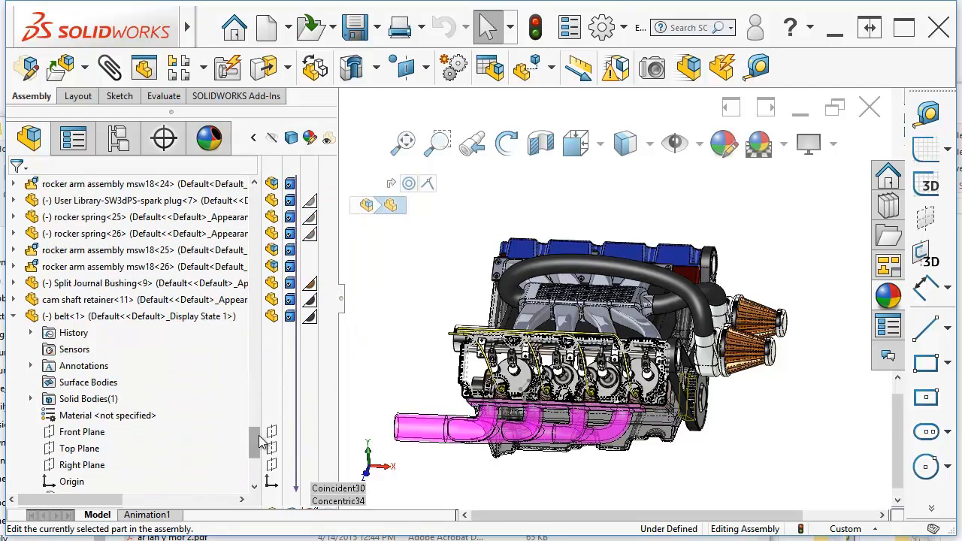
left_click(112, 319)
key("ctrl+a")
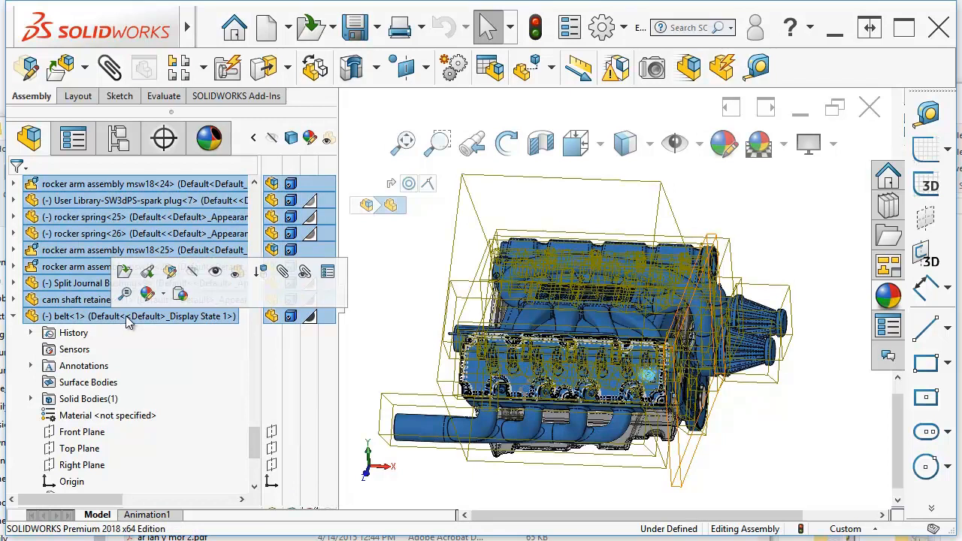
left_click(194, 276)
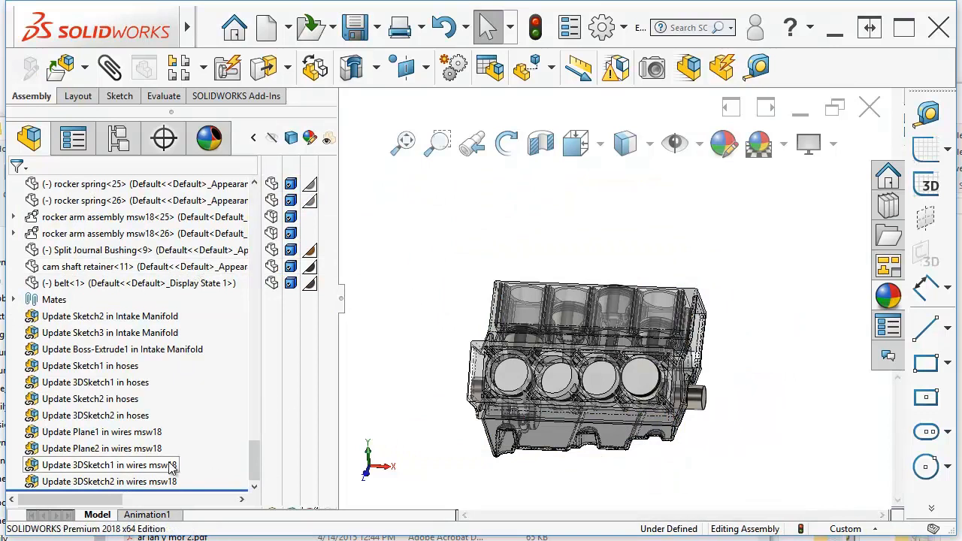
- Compare the two display states by activating Default_Display State-1 and returning to Display State-1
left_click(120, 140)
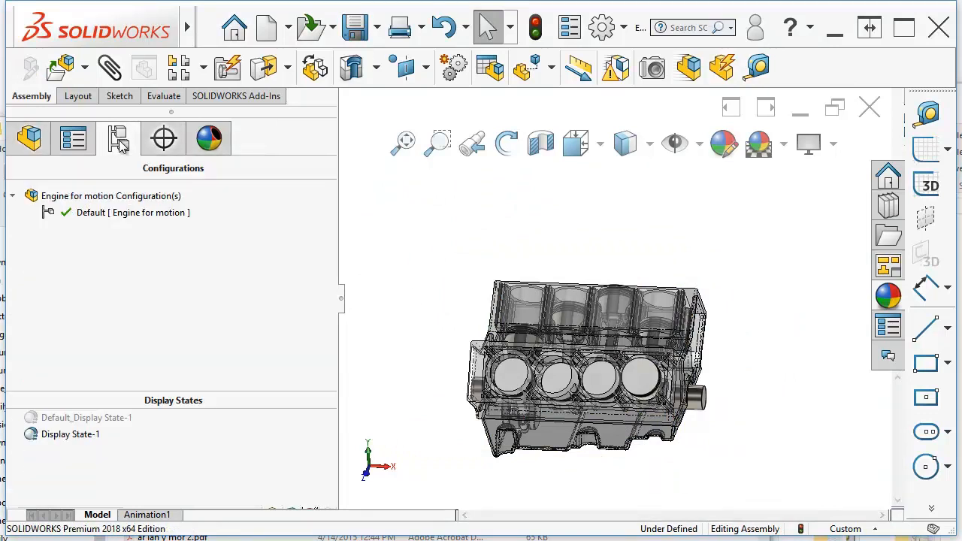
double_click(71, 420)
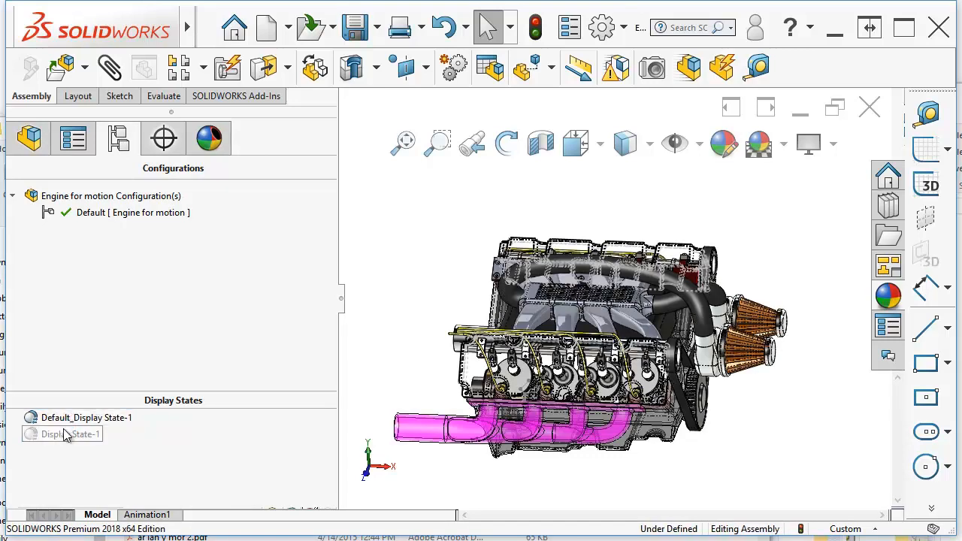
double_click(62, 436)
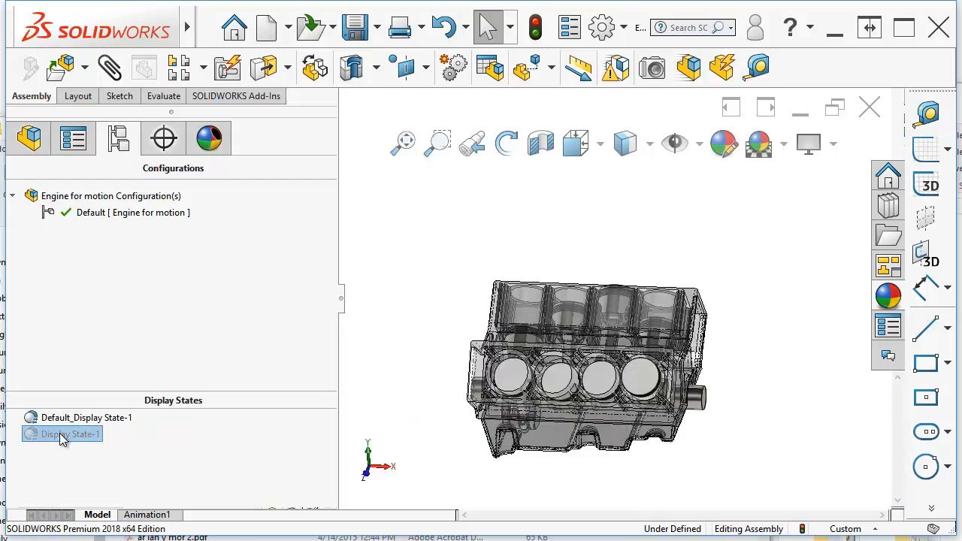
- Orbit to the end of the engine block and rename Display State-1 as "pistons and block"
middle_click_drag(711, 416, 750, 395)
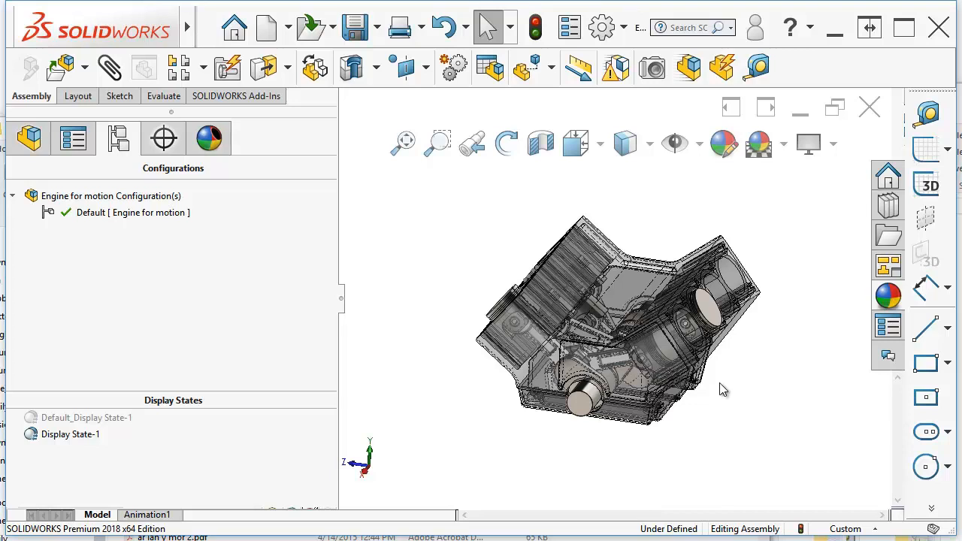
left_click(70, 435)
left_click(70, 434)
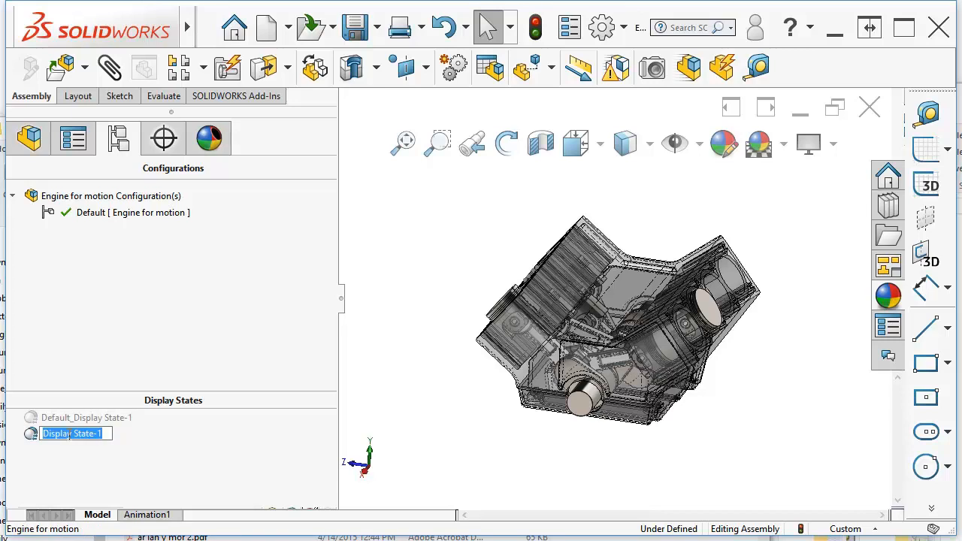
type("pisto")
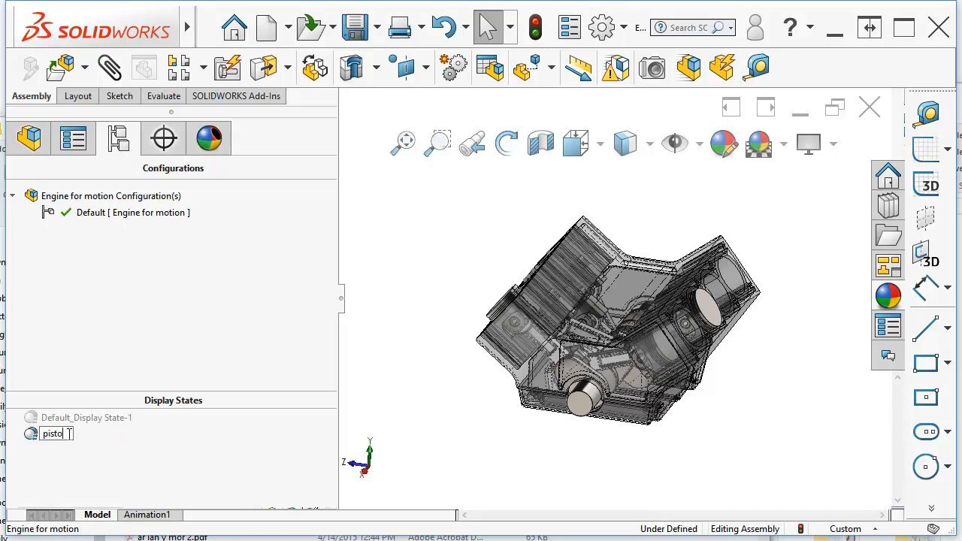
type("ns and block")
key("Return")
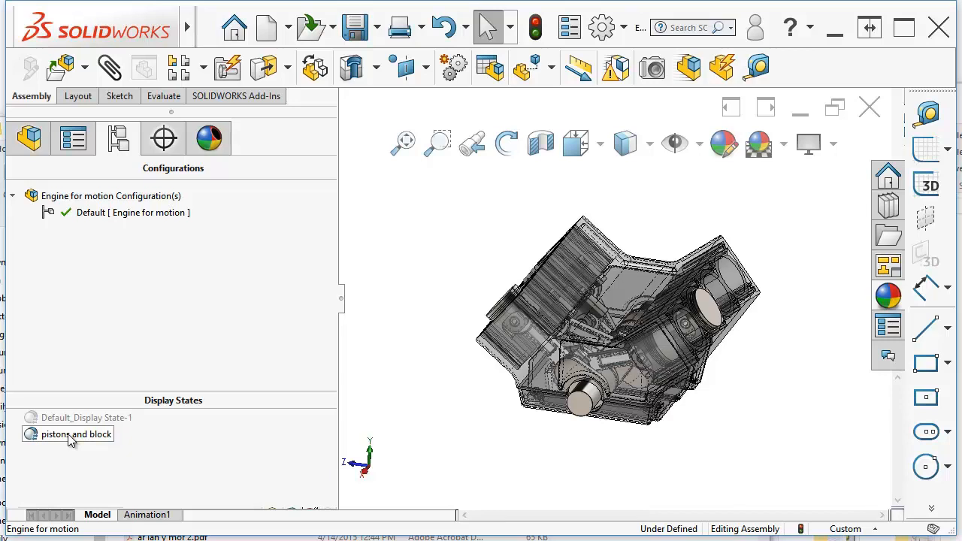
- Review the options for item visibility, view settings, display style and view orientation
left_click(699, 145)
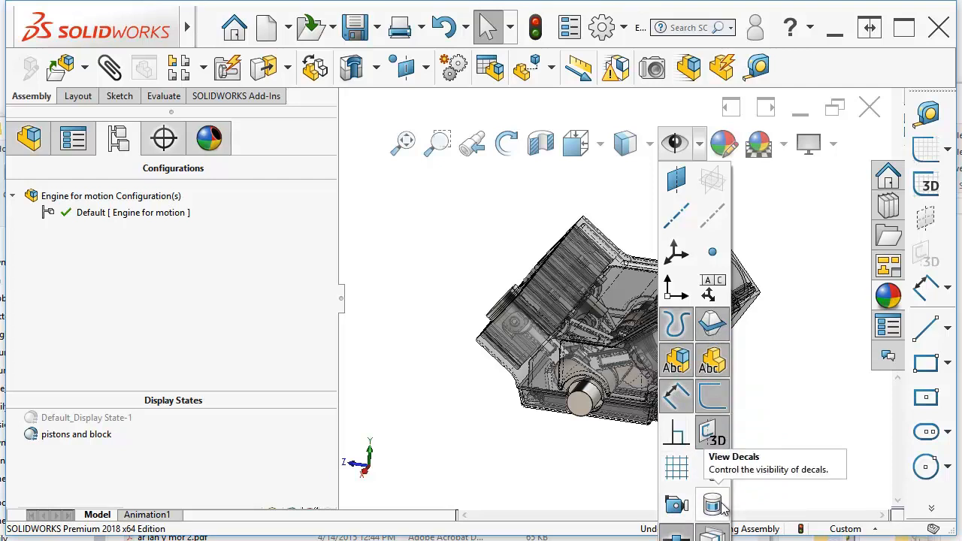
left_click(713, 505)
left_click(789, 385)
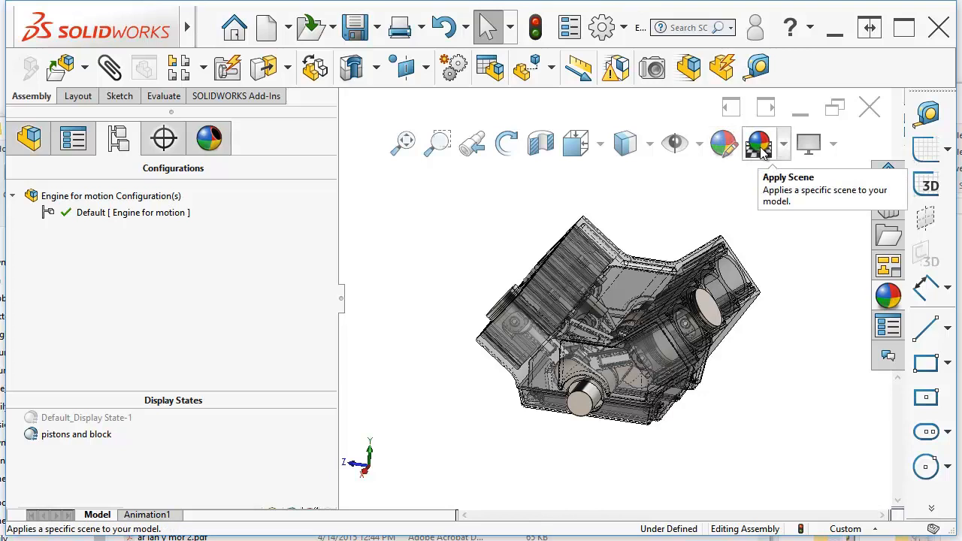
left_click(835, 148)
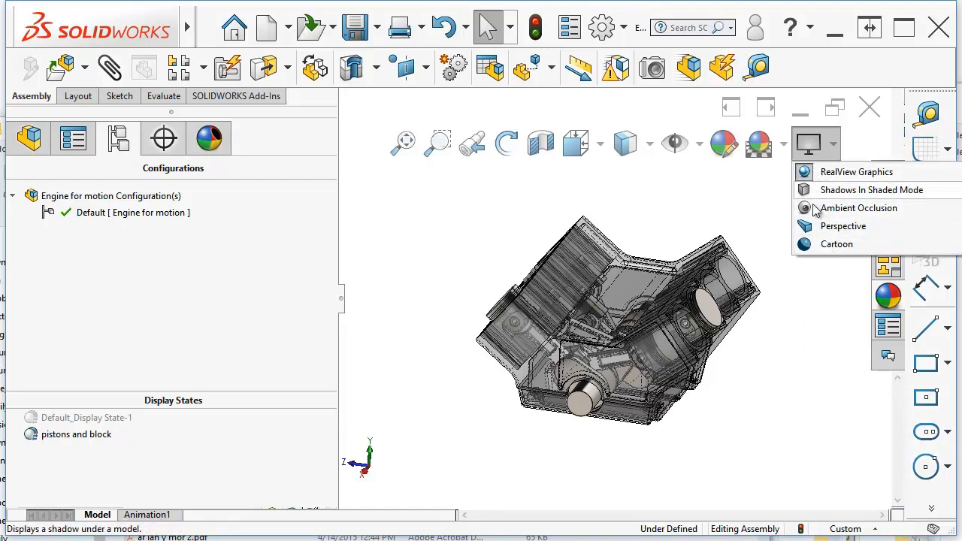
left_click(779, 349)
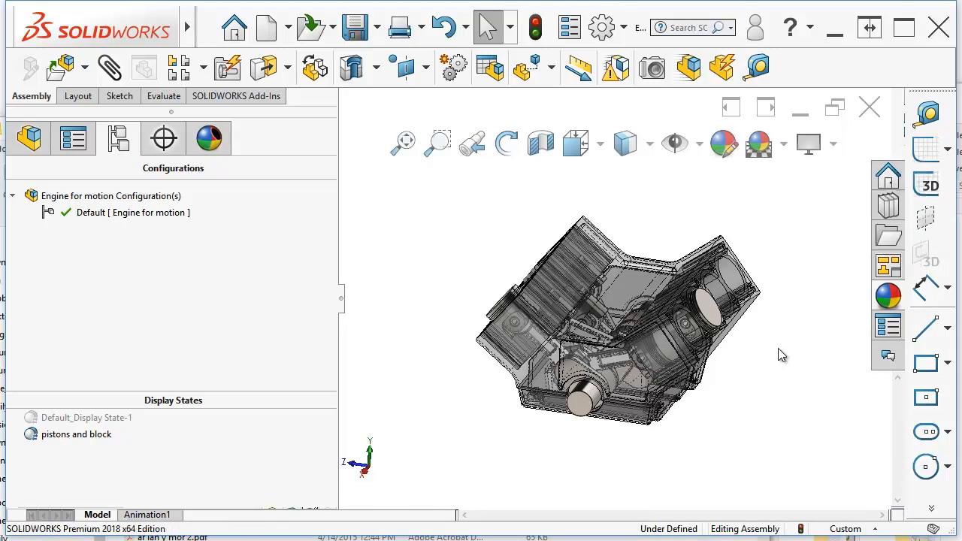
left_click(651, 150)
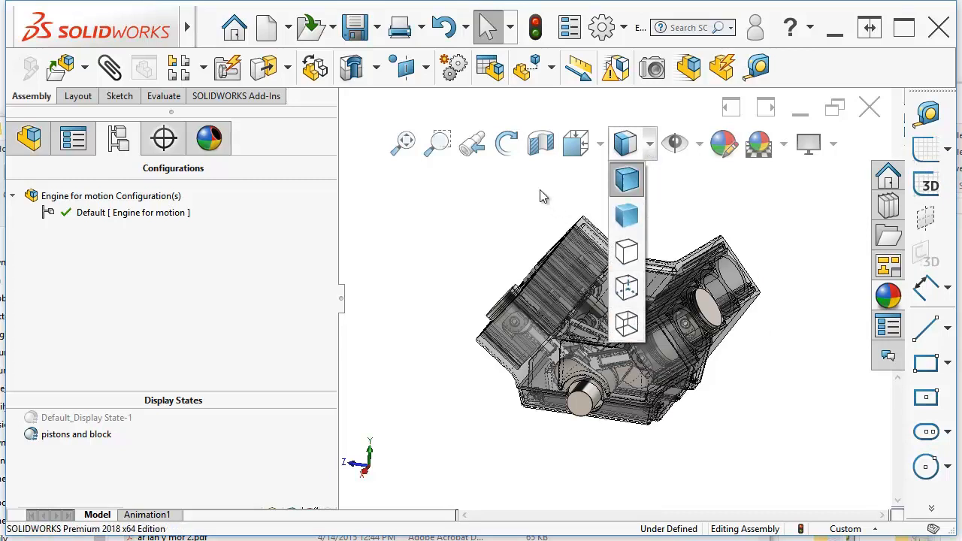
left_click(601, 150)
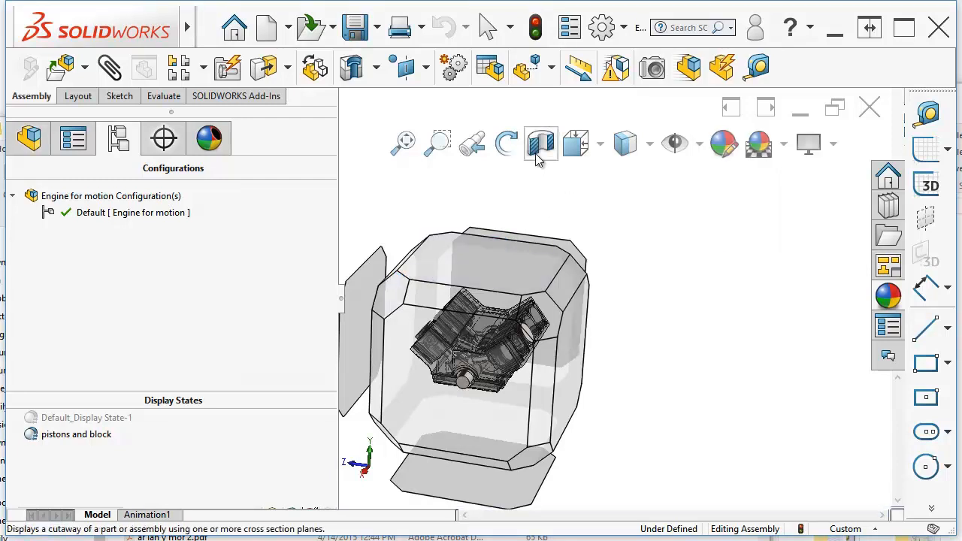
- Close the view orientation selector and examine the pistons and crankshaft inside the transparent block from several angles using Rotate View
left_click(551, 175)
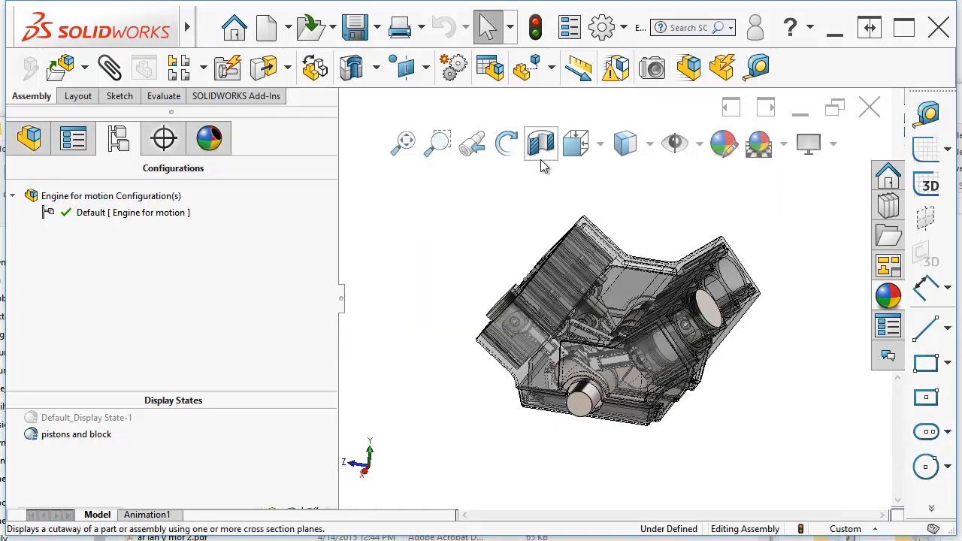
left_click(507, 144)
left_click_drag(500, 245, 793, 276)
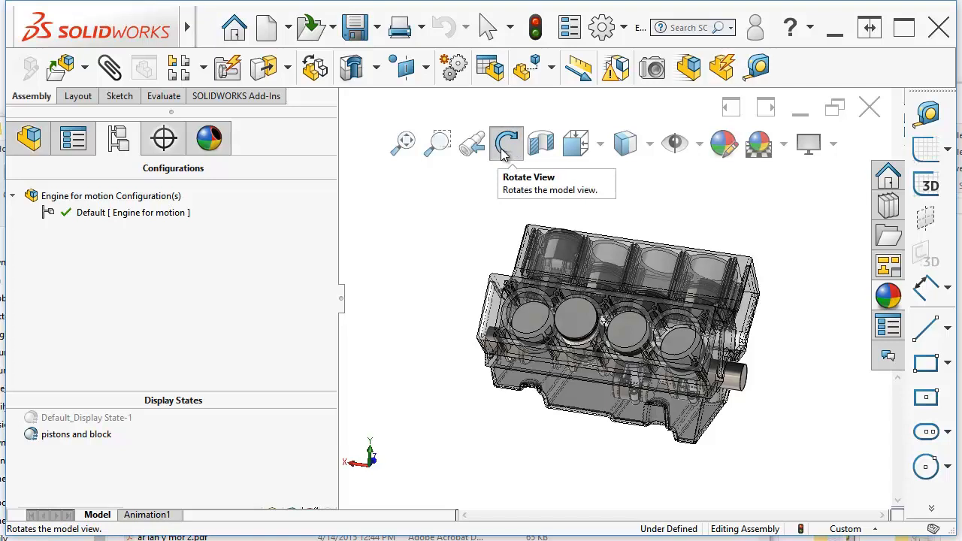
mouse_move(535, 224)
left_mouse_down()
mouse_move(620, 323)
mouse_move(542, 253)
left_mouse_up()
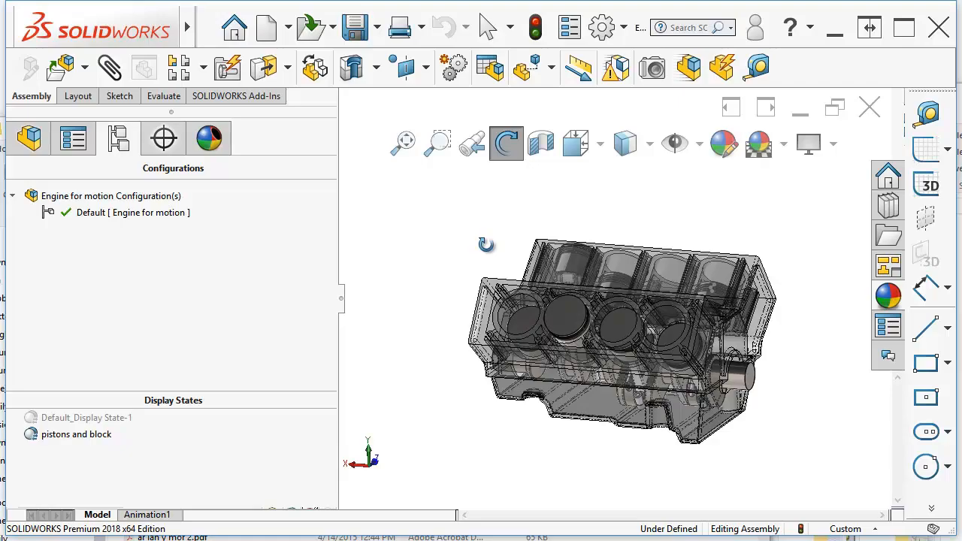
scroll(487, 245, "down", 6)
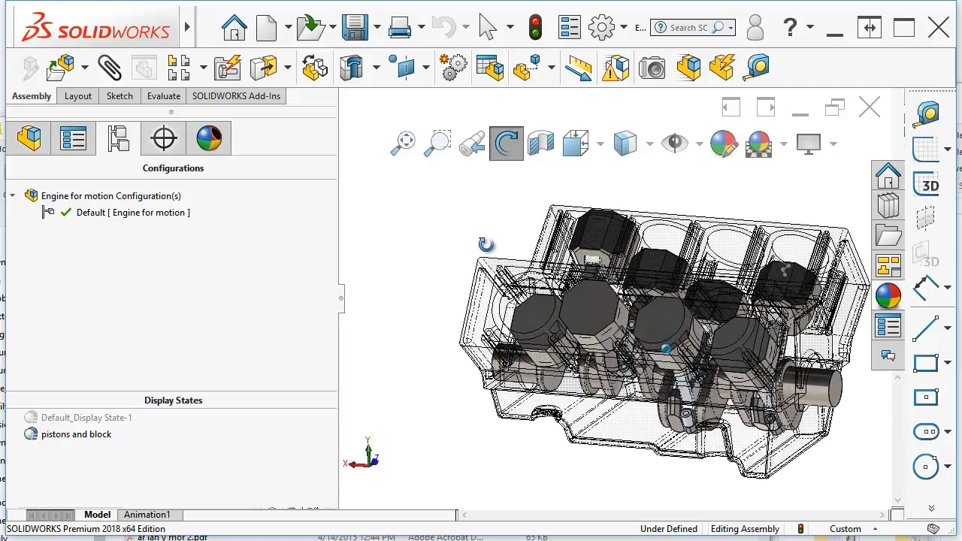
scroll(486, 245, "up", 6)
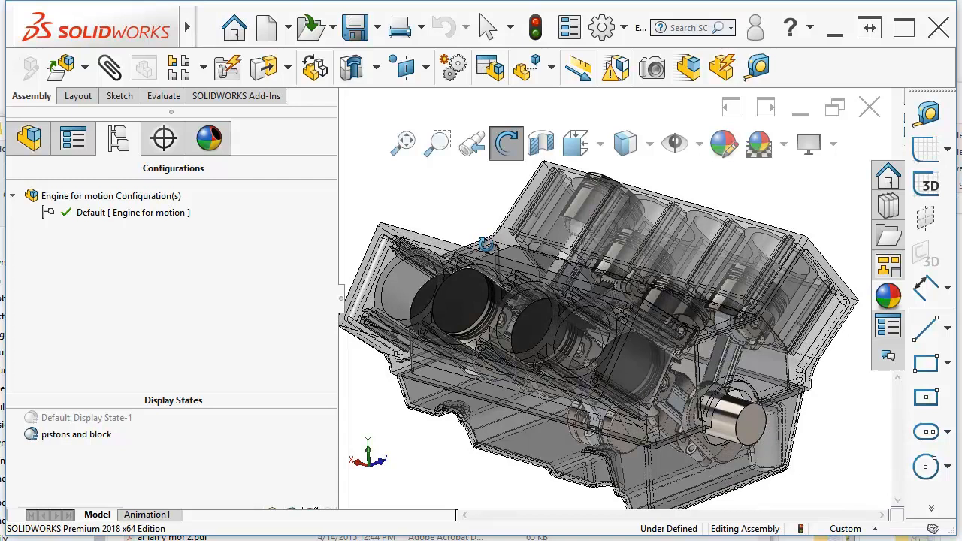
key("Escape")
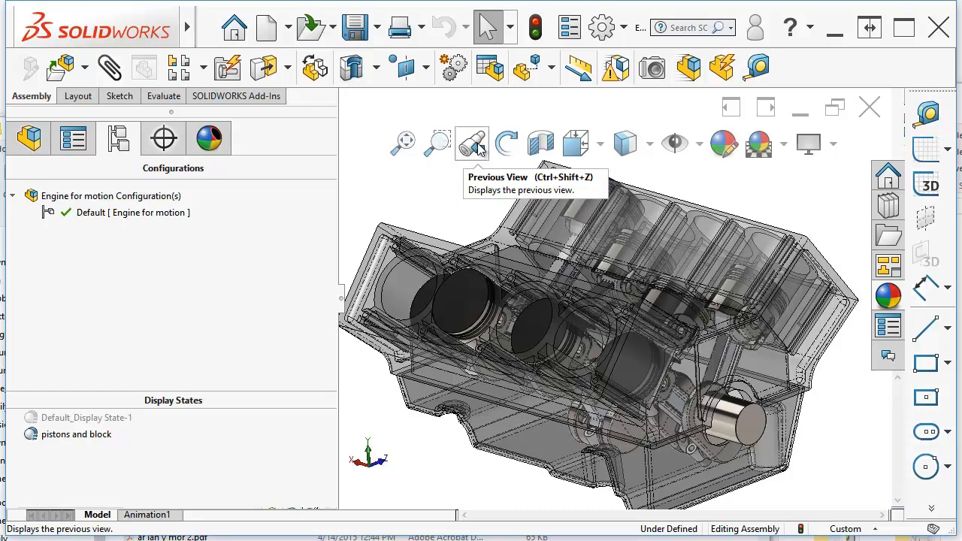
- Activate the Default_Display State-1 display state and fit the complete engine assembly in the view
double_click(67, 419)
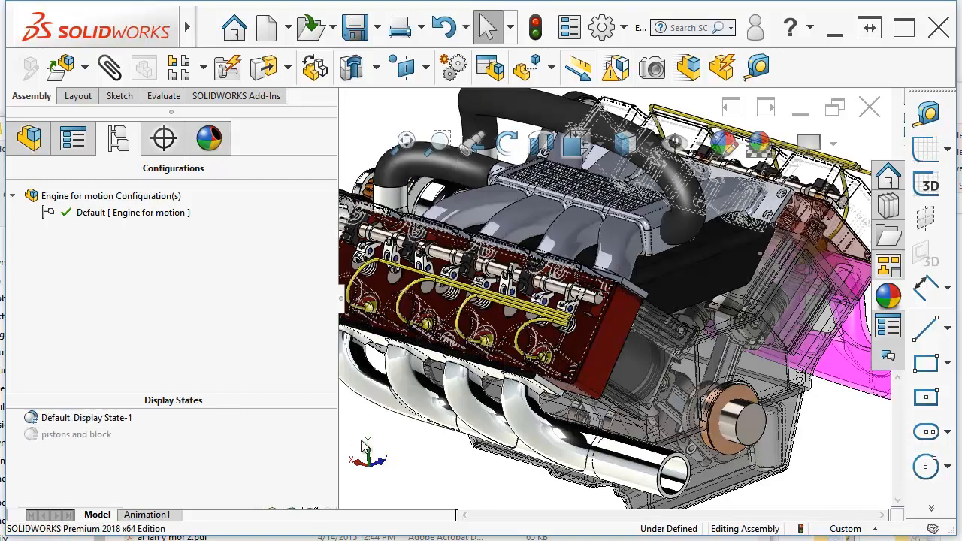
key("f")
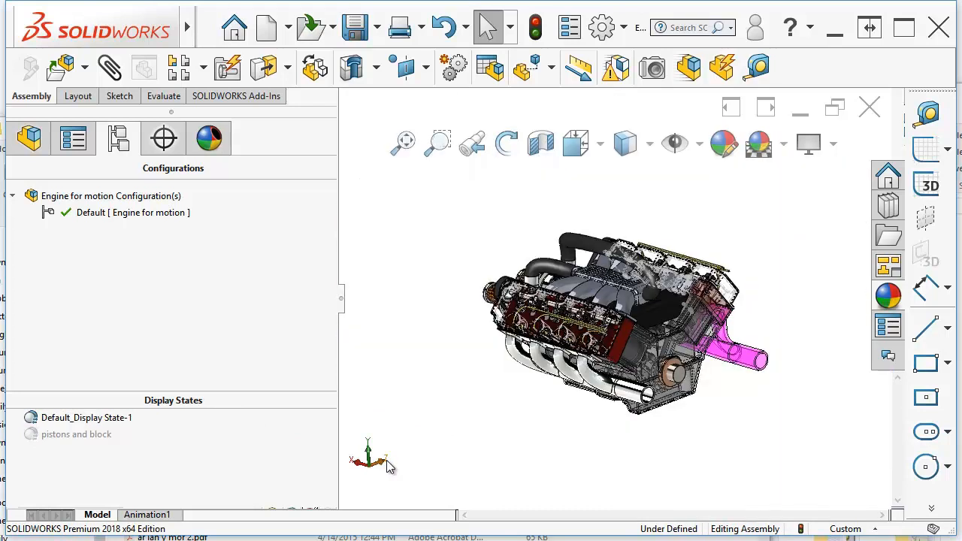